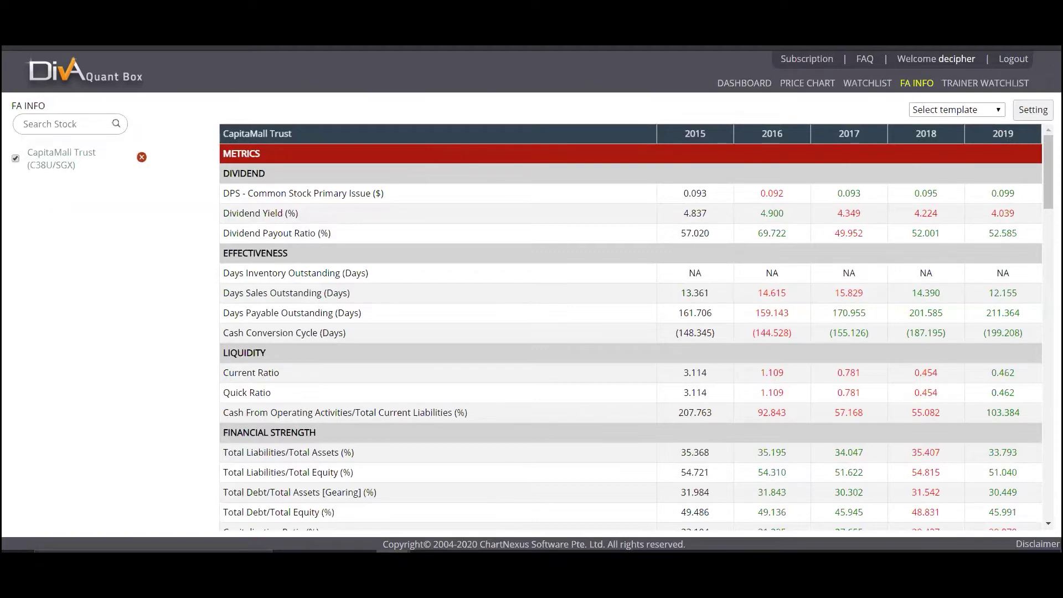
# Step: Switch to the REITS sheet in Excel and review the 2019 dividend and share price
pyautogui.hotkey('alt', 'Tab')
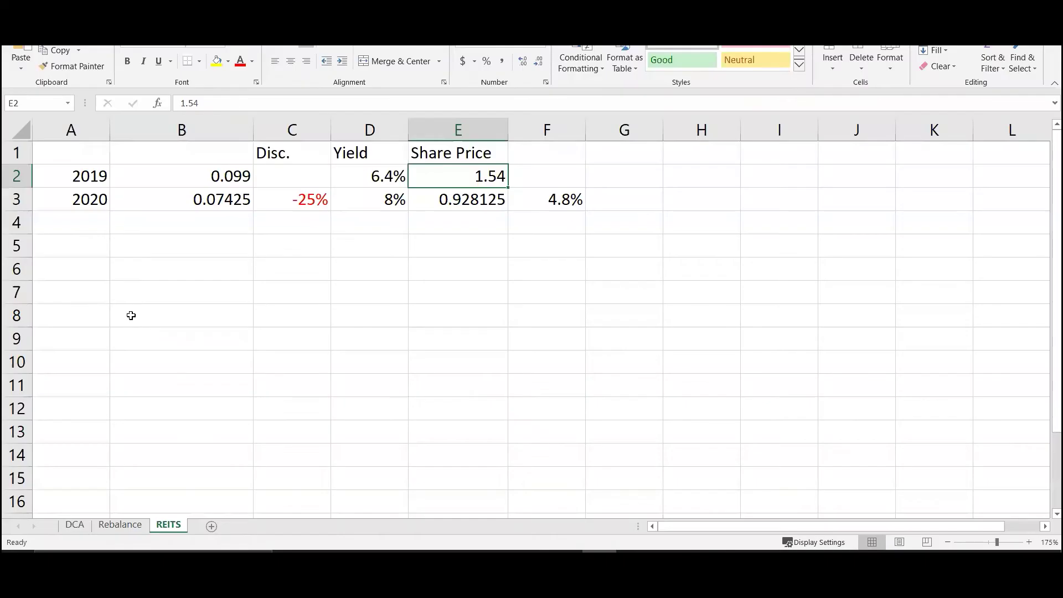
pyautogui.click(151, 177)
pyautogui.click(75, 178)
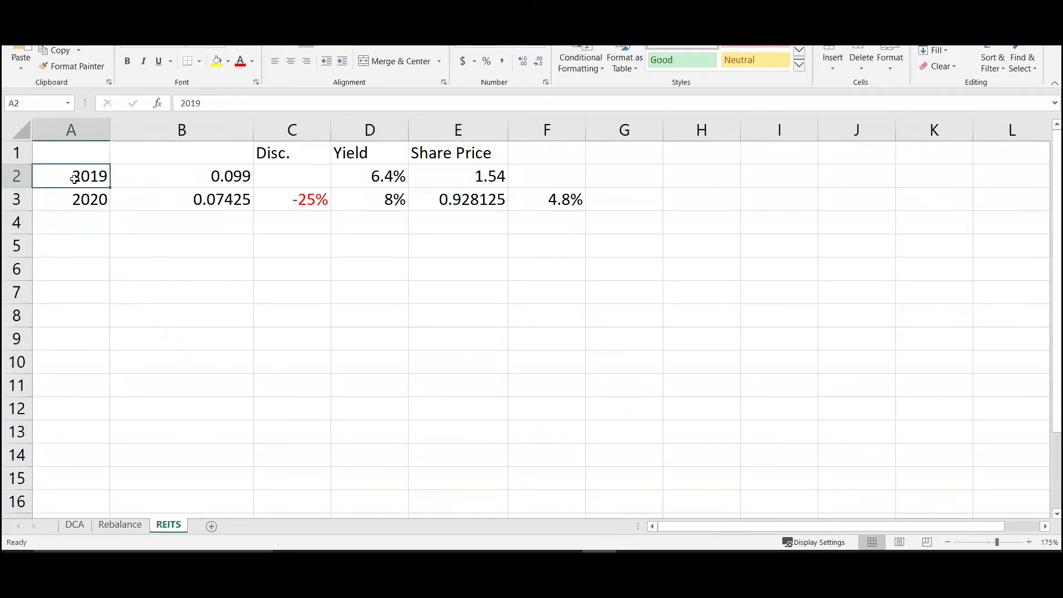
pyautogui.click(200, 175)
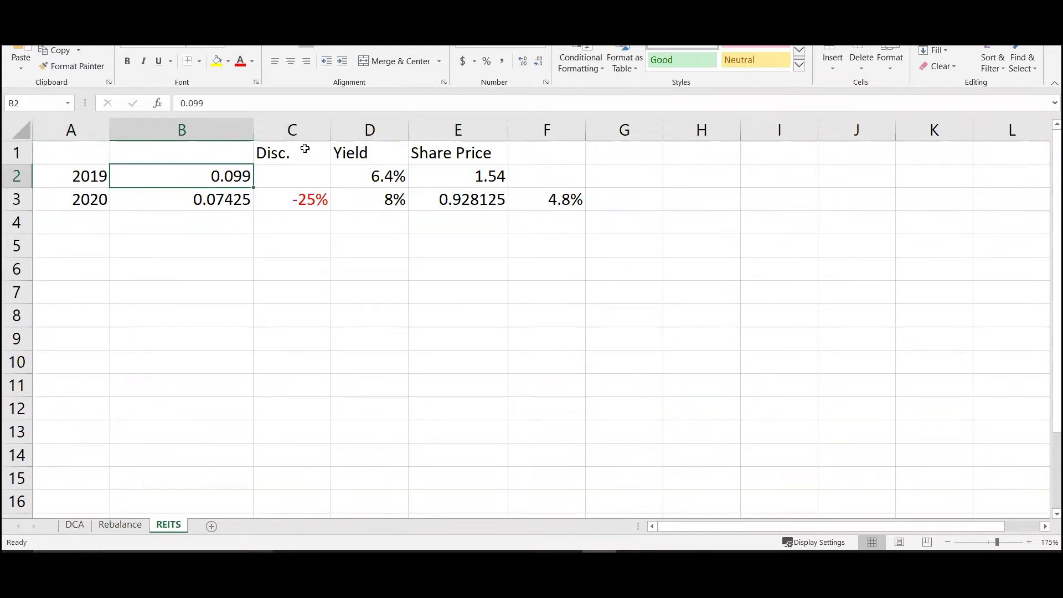
pyautogui.click(466, 175)
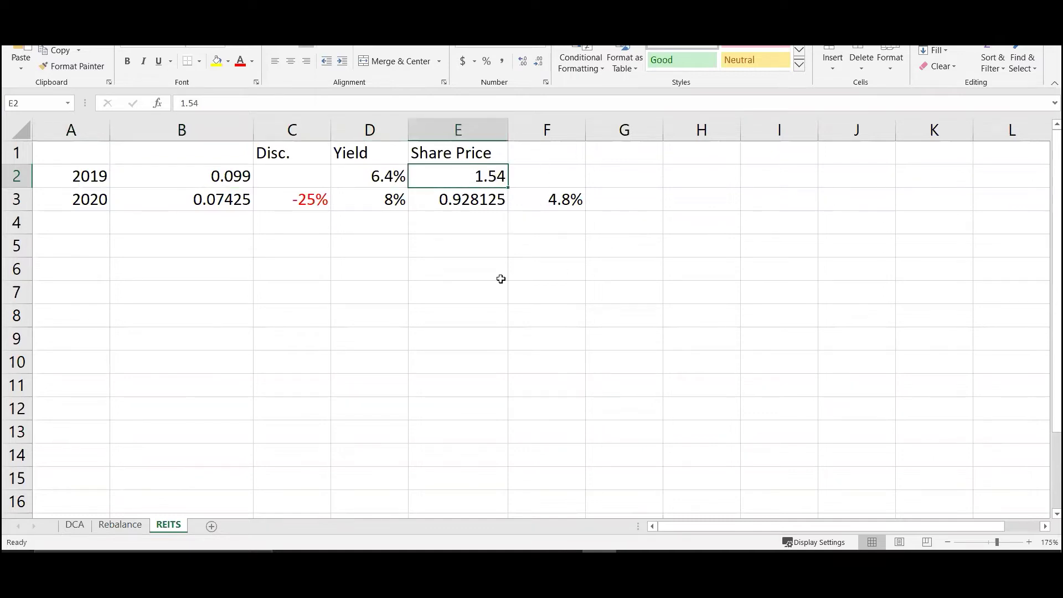
# Step: Check the ChartNexus DivA browser window, return to the REITS sheet and set the 2019 share price in E2 to 1.53
pyautogui.moveTo(405, 575)
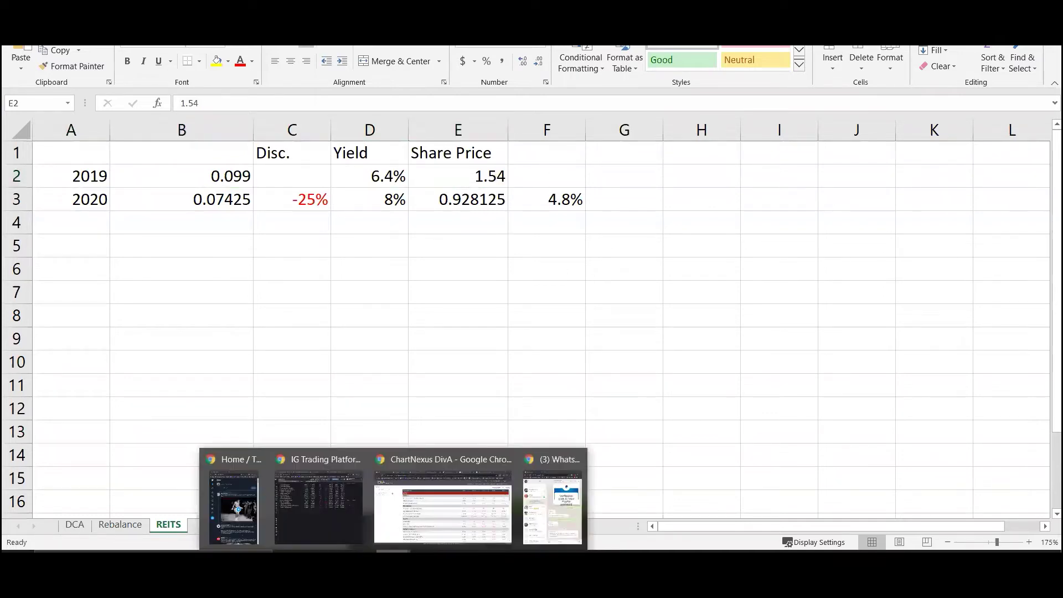
pyautogui.click(443, 508)
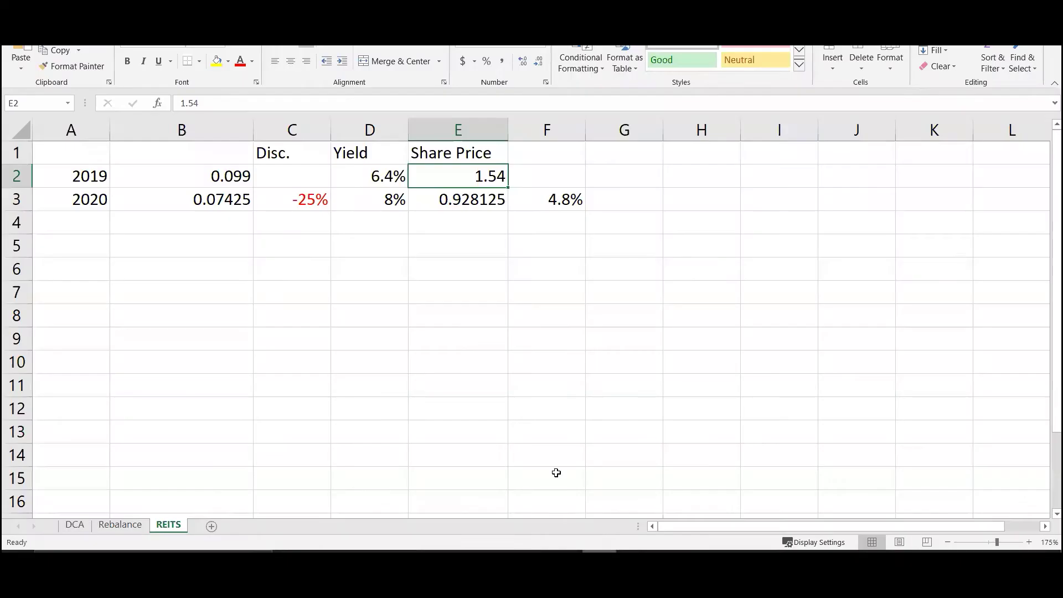
pyautogui.write('1.')
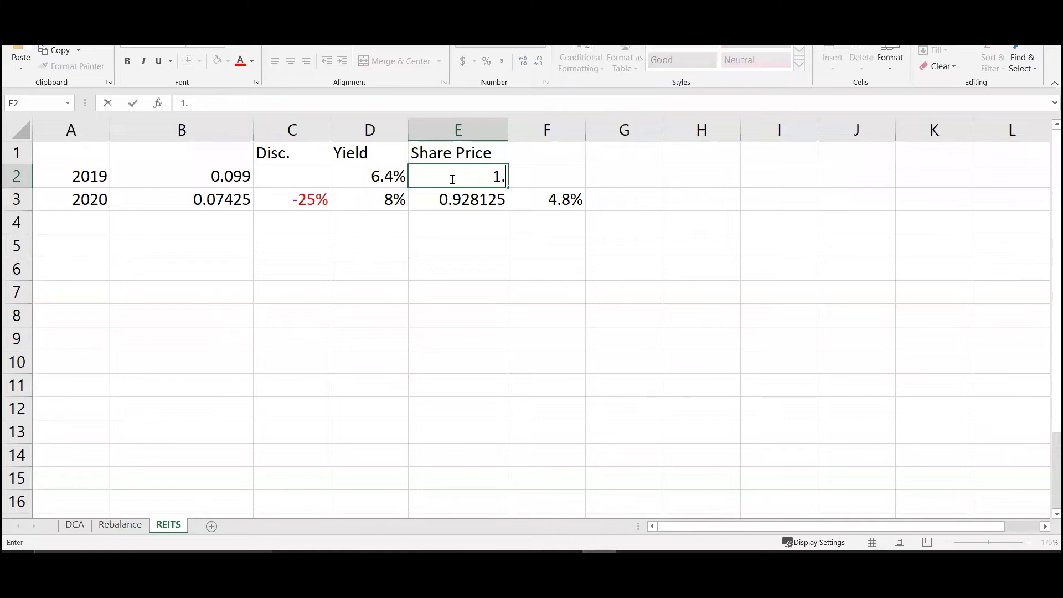
pyautogui.write('53')
pyautogui.press('Return')
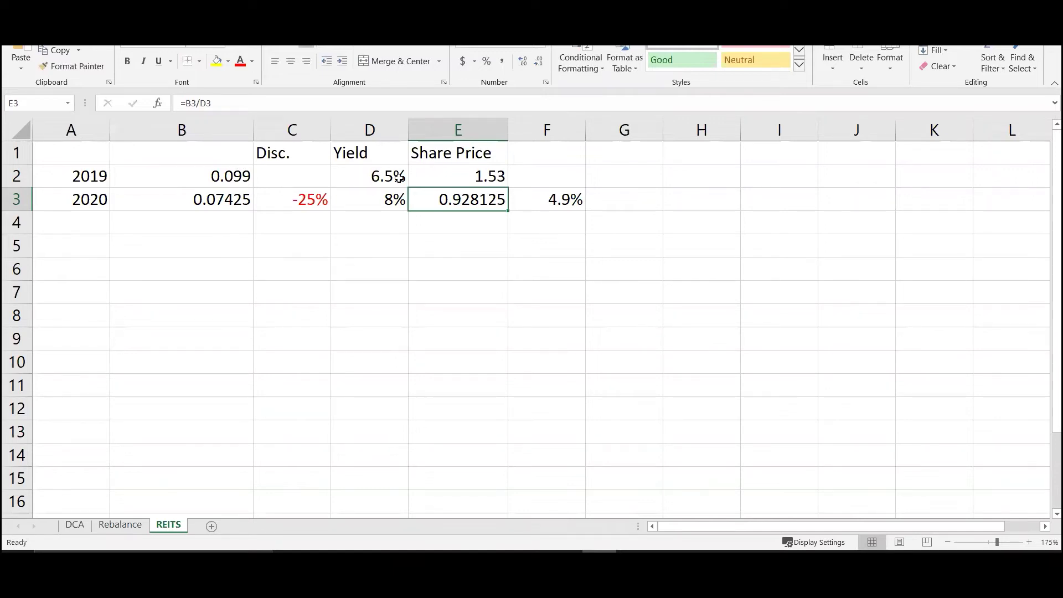
# Step: Examine the 2019 yield and share price, and how the 2020 dividend is calculated from the 2019 dividend and the discount
pyautogui.click(522, 175)
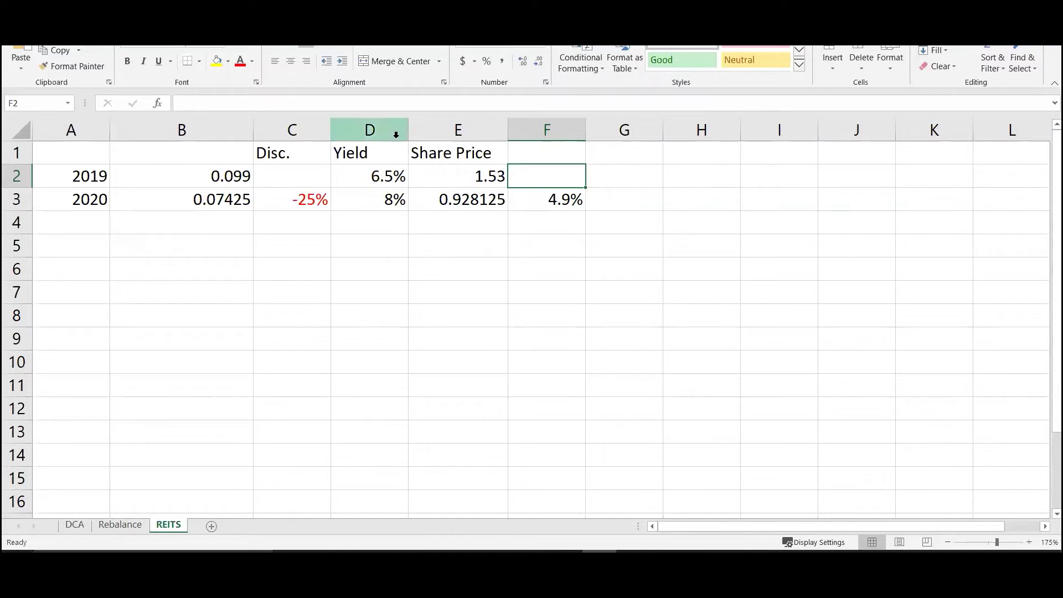
pyautogui.click(374, 175)
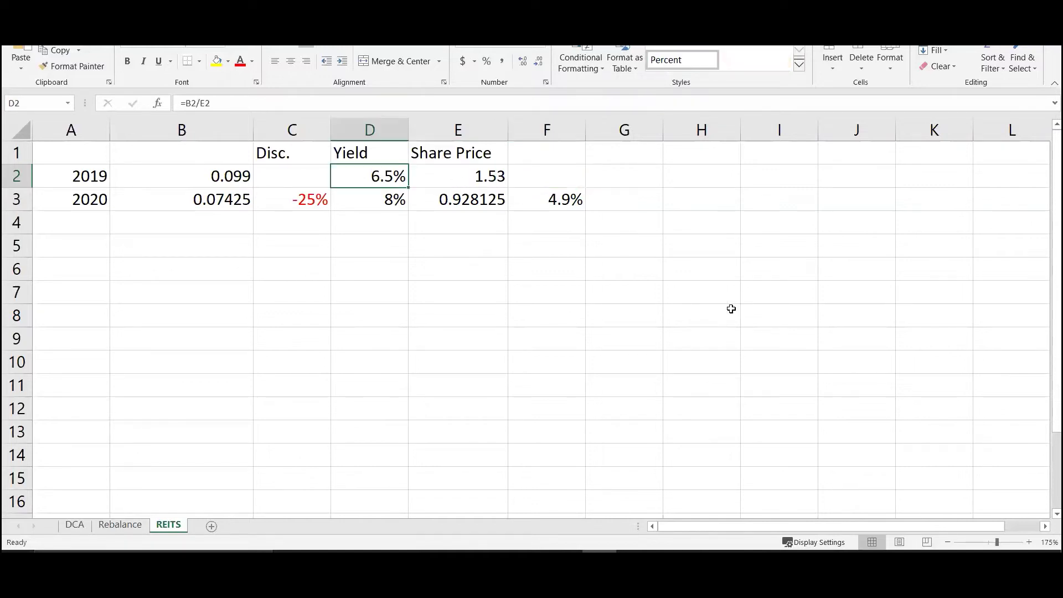
pyautogui.click(479, 176)
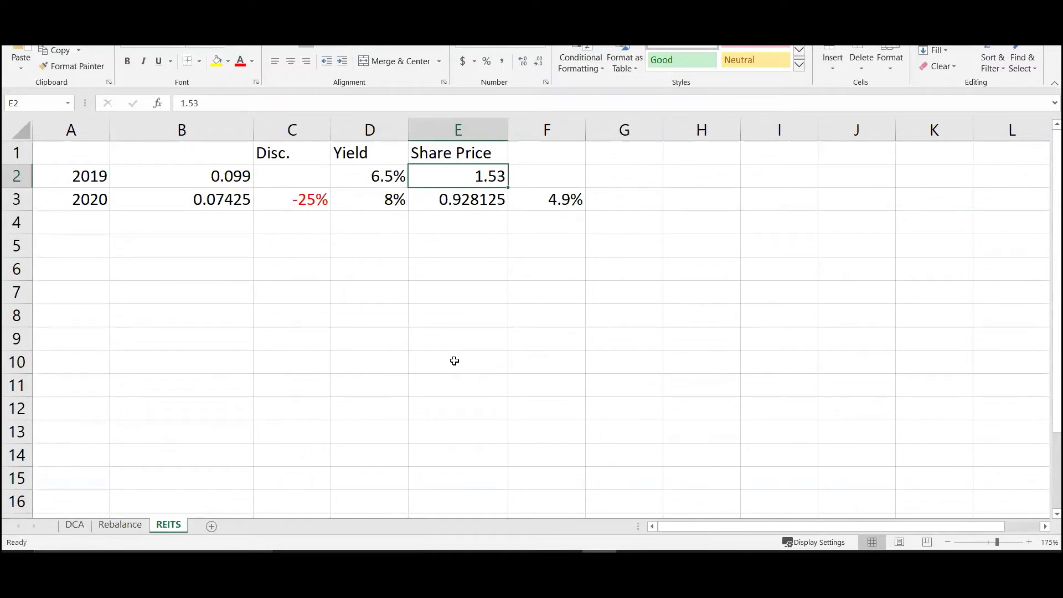
pyautogui.click(88, 207)
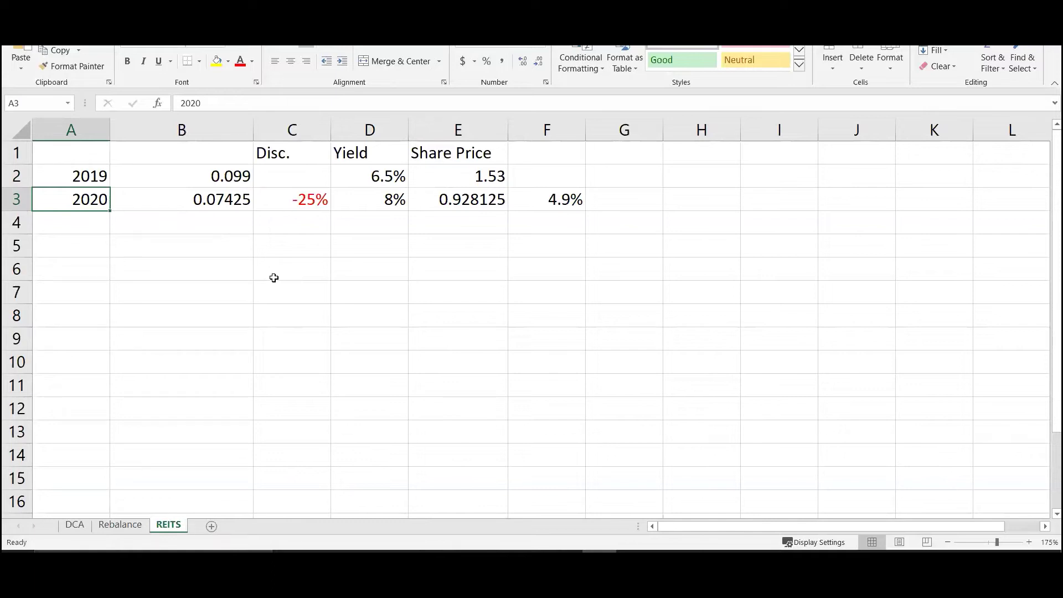
pyautogui.click(223, 181)
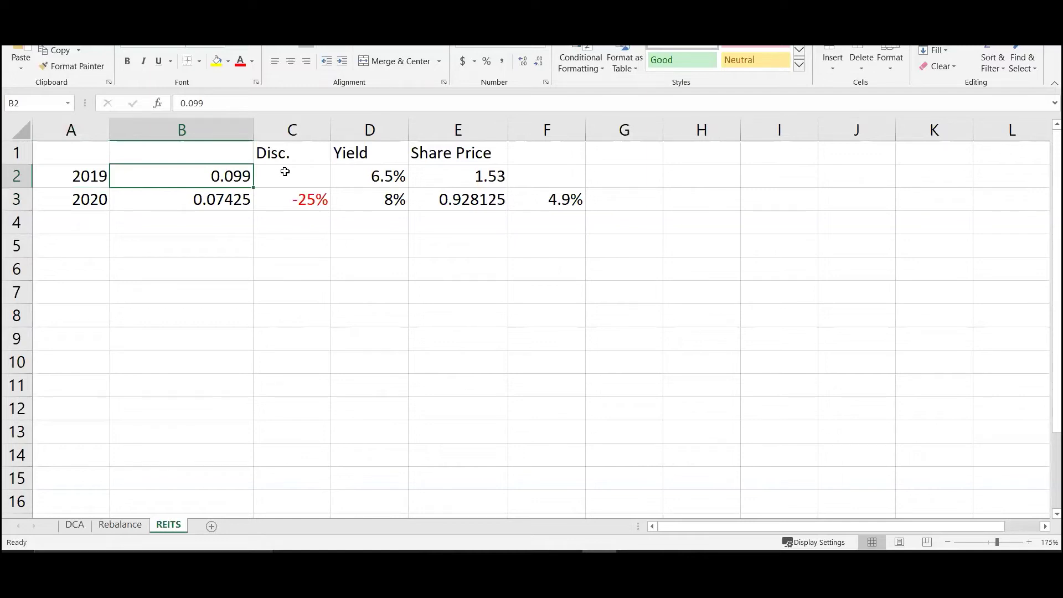
pyautogui.click(295, 199)
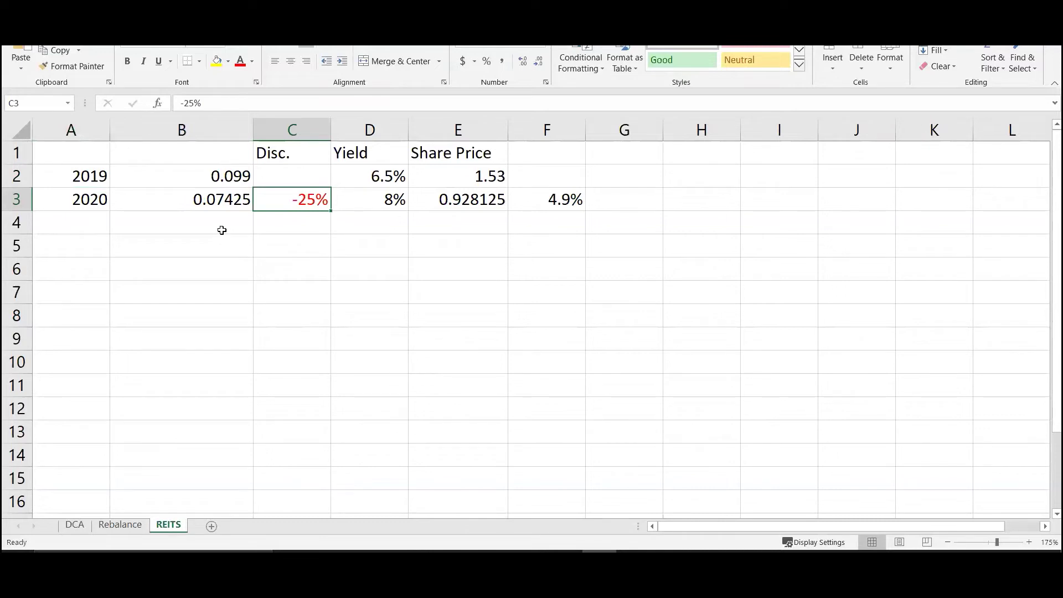
pyautogui.click(226, 206)
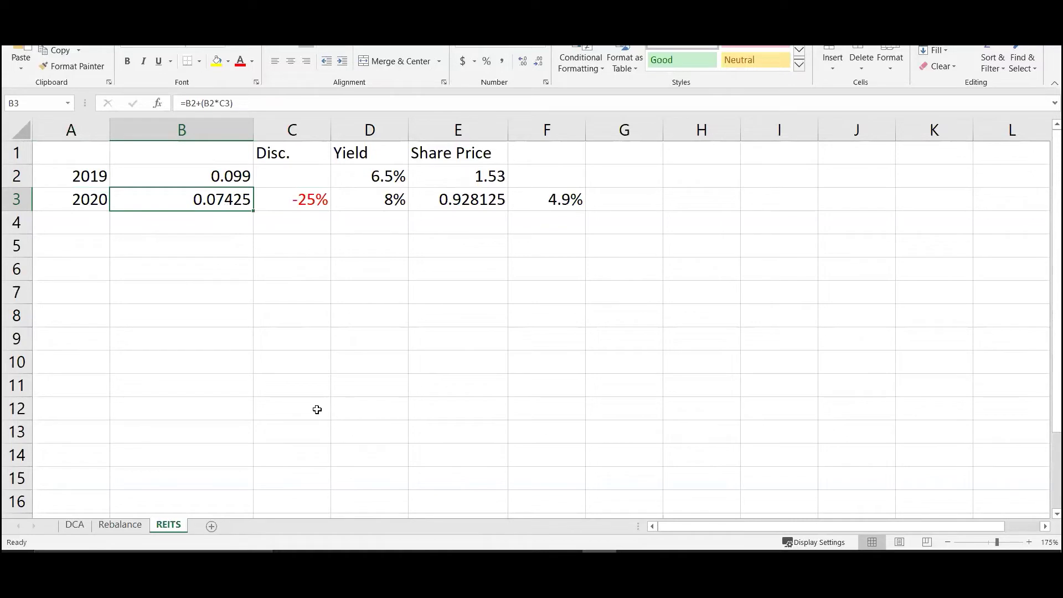
pyautogui.click(305, 201)
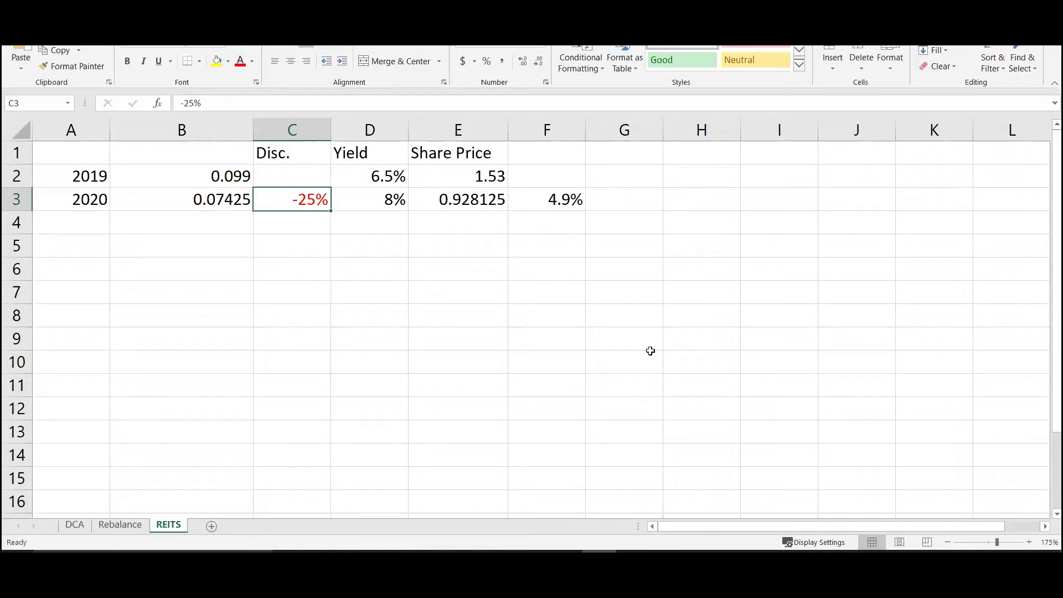
pyautogui.click(226, 203)
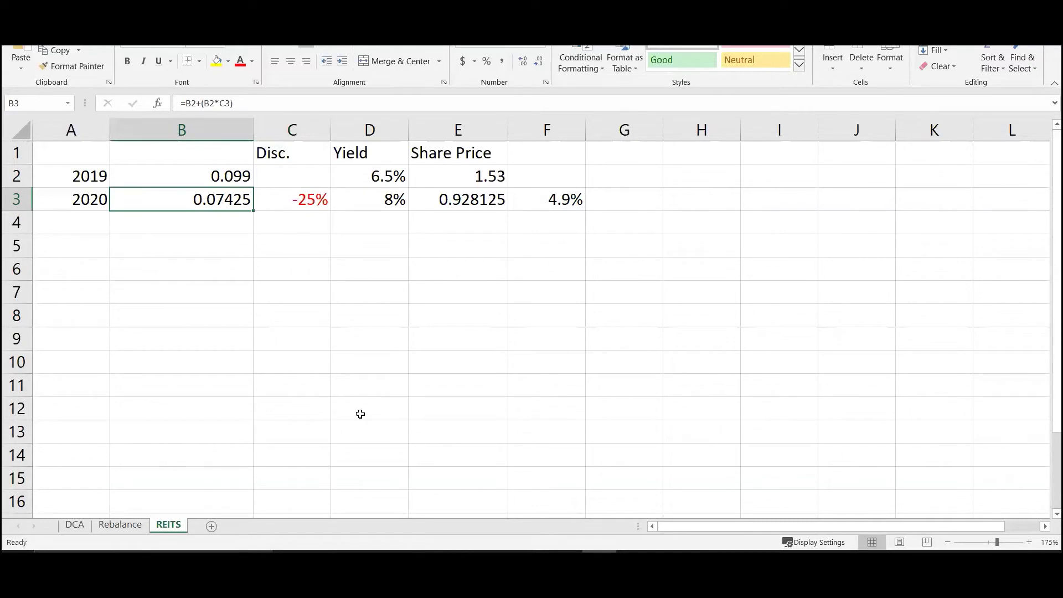
pyautogui.click(323, 200)
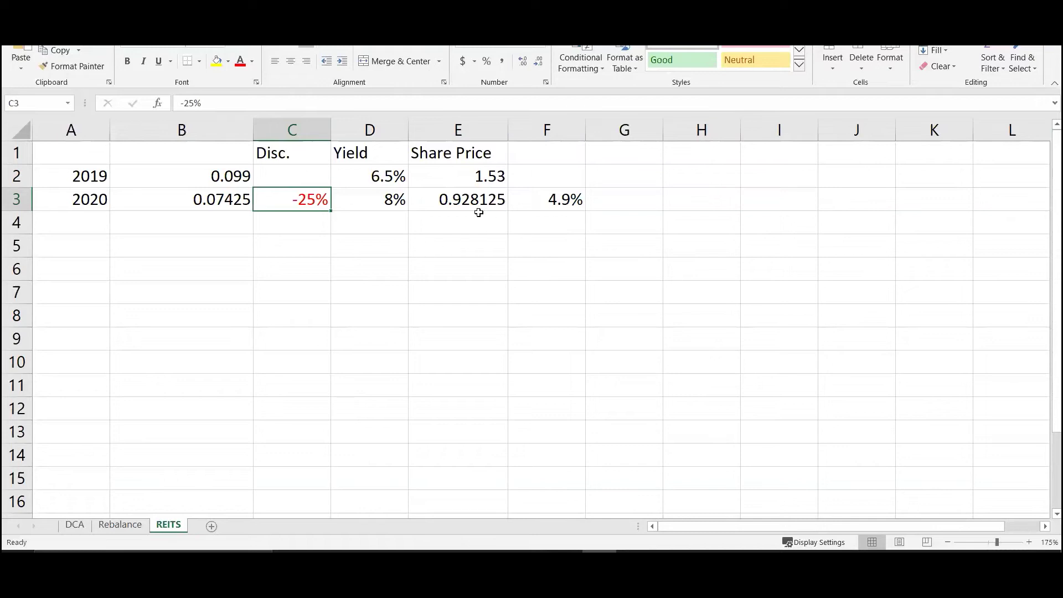
# Step: Examine the 2020 target yield and share price formula, comparing the yield calculations in F3 and D2
pyautogui.click(380, 204)
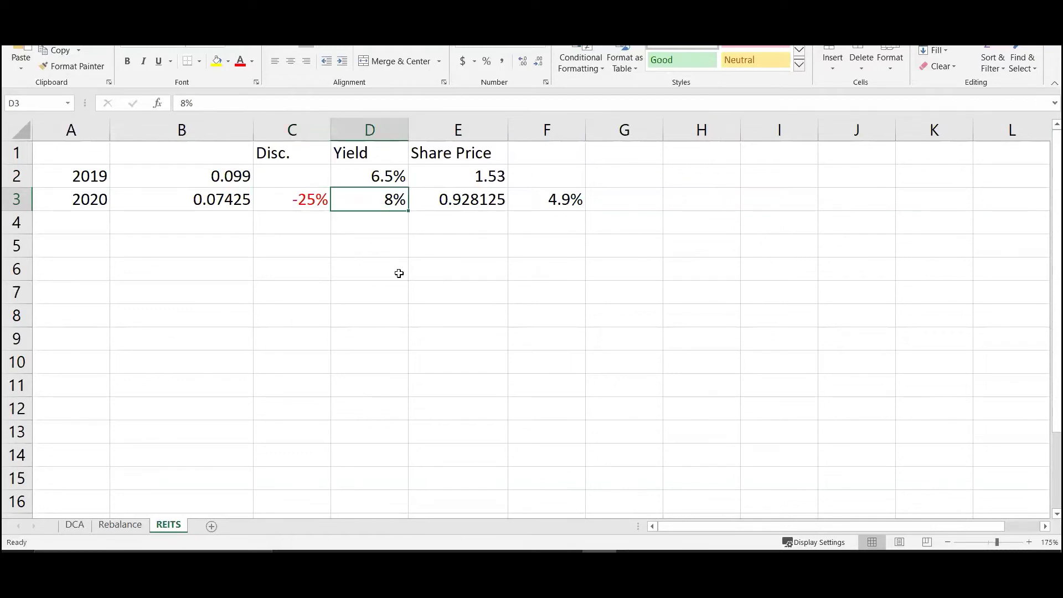
pyautogui.click(382, 205)
pyautogui.moveTo(395, 211); pyautogui.dragTo(478, 201)
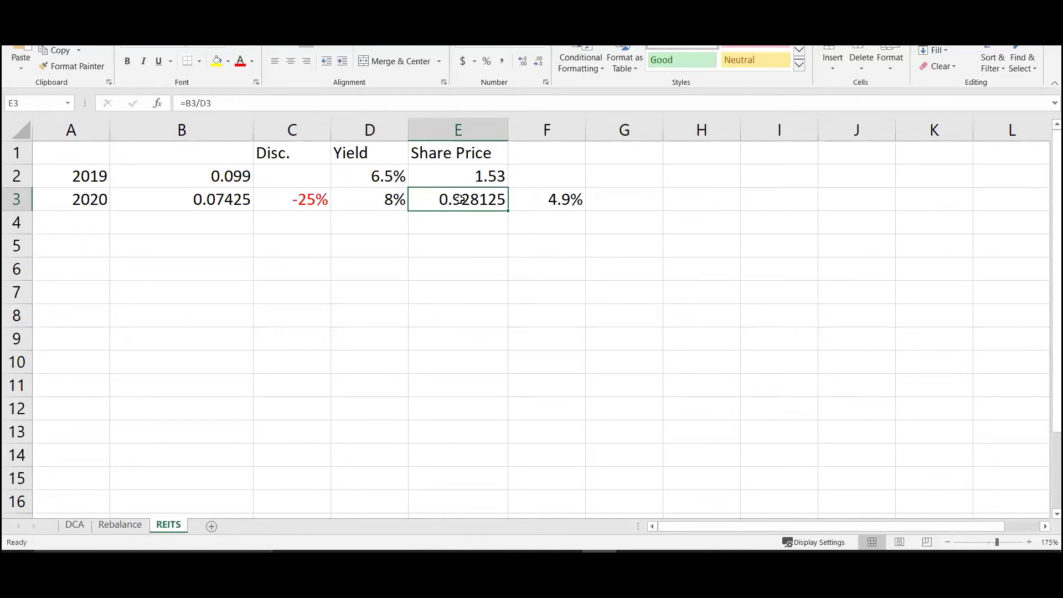
pyautogui.click(605, 228)
pyautogui.click(480, 177)
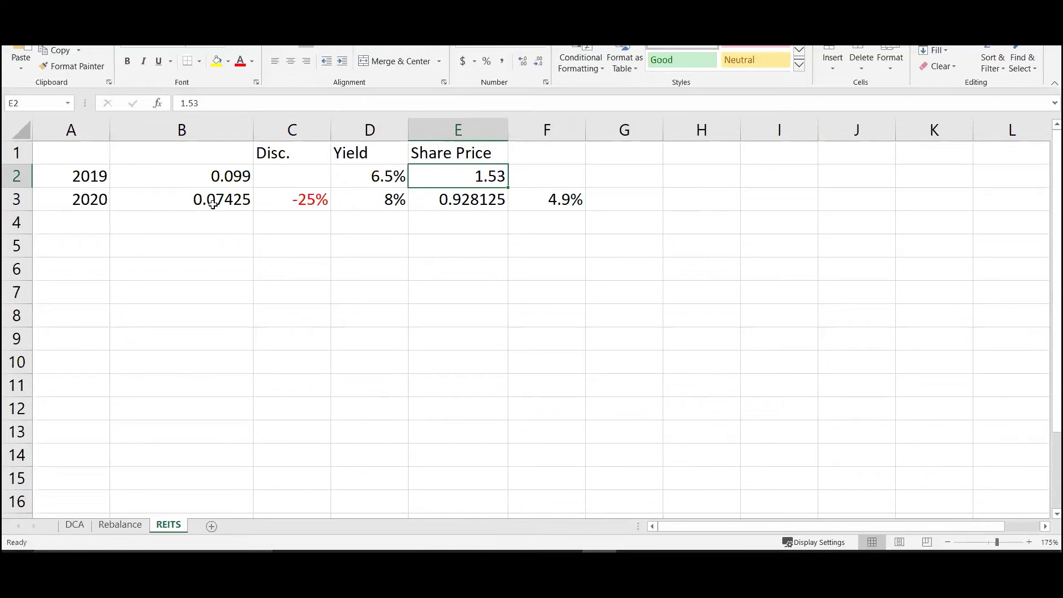
pyautogui.click(232, 216)
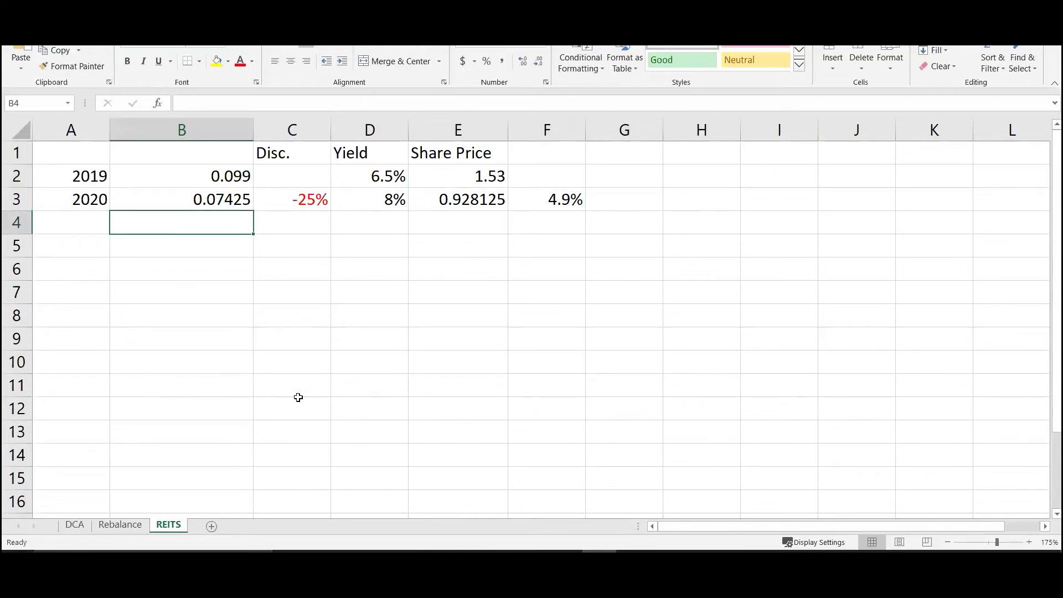
pyautogui.click(233, 202)
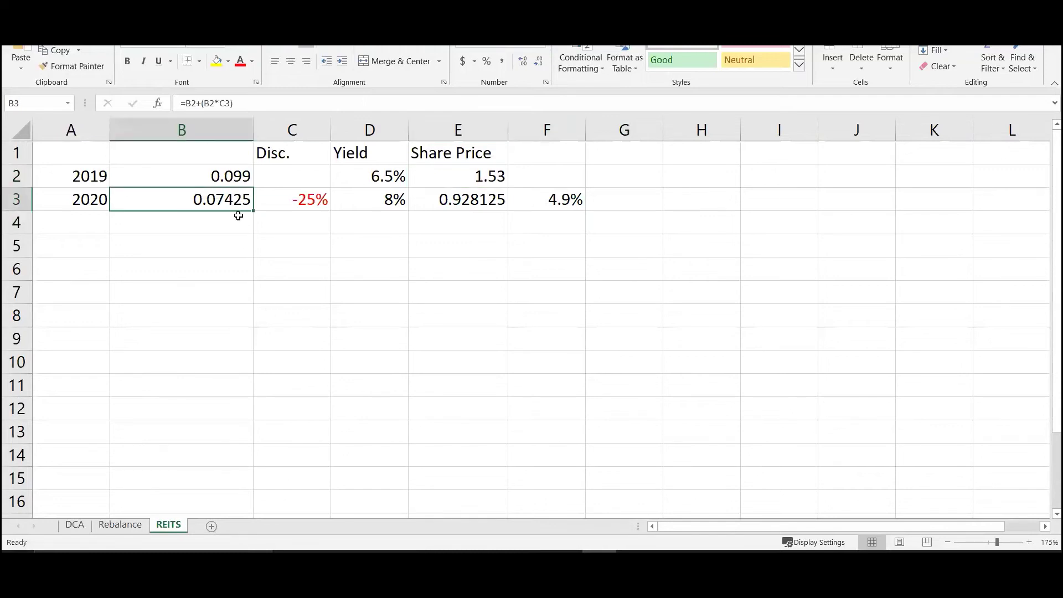
pyautogui.click(582, 202)
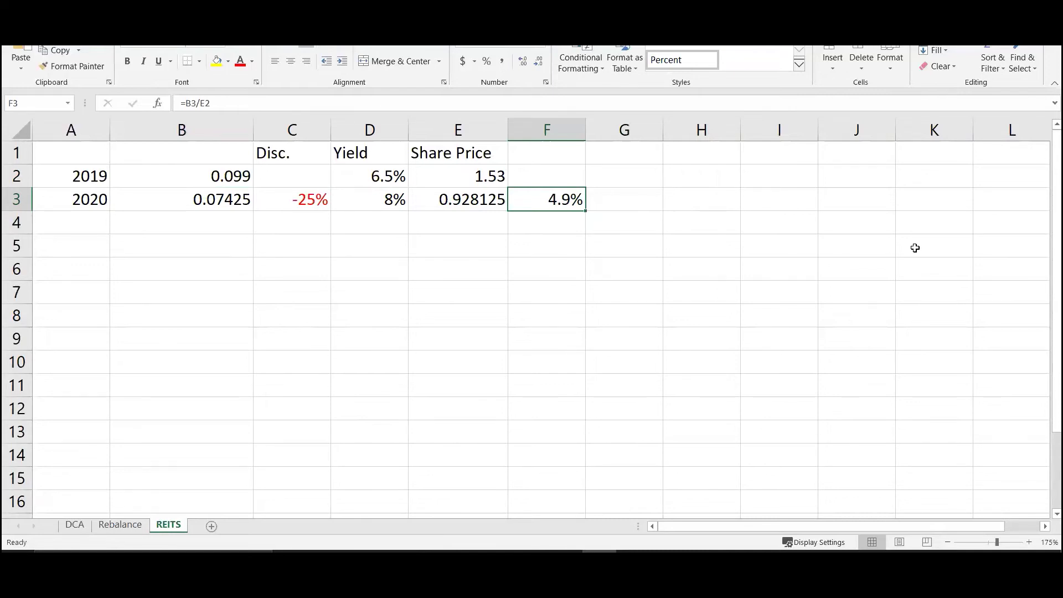
pyautogui.click(399, 178)
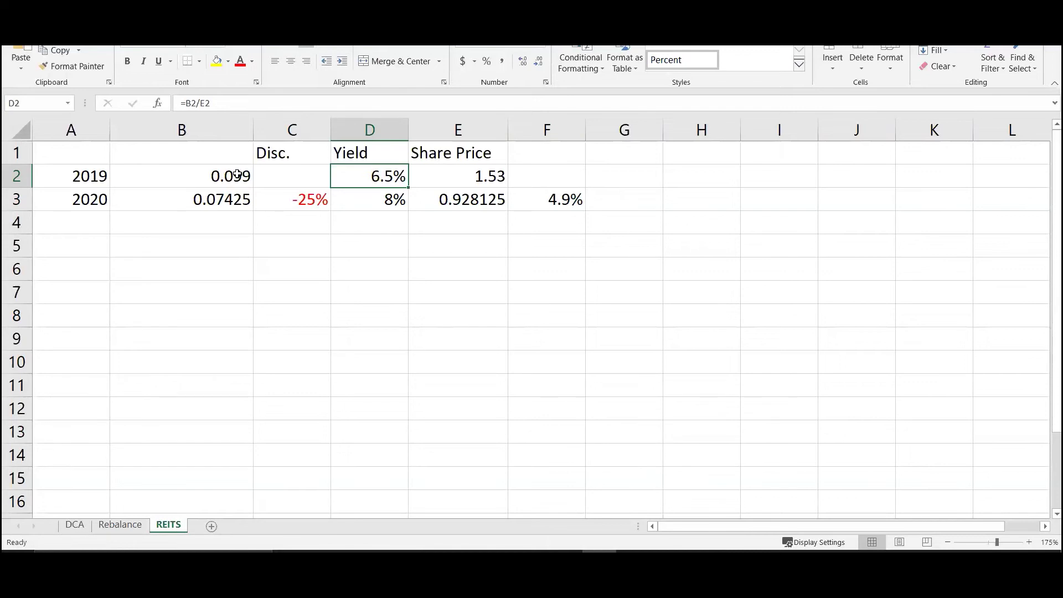
pyautogui.click(480, 201)
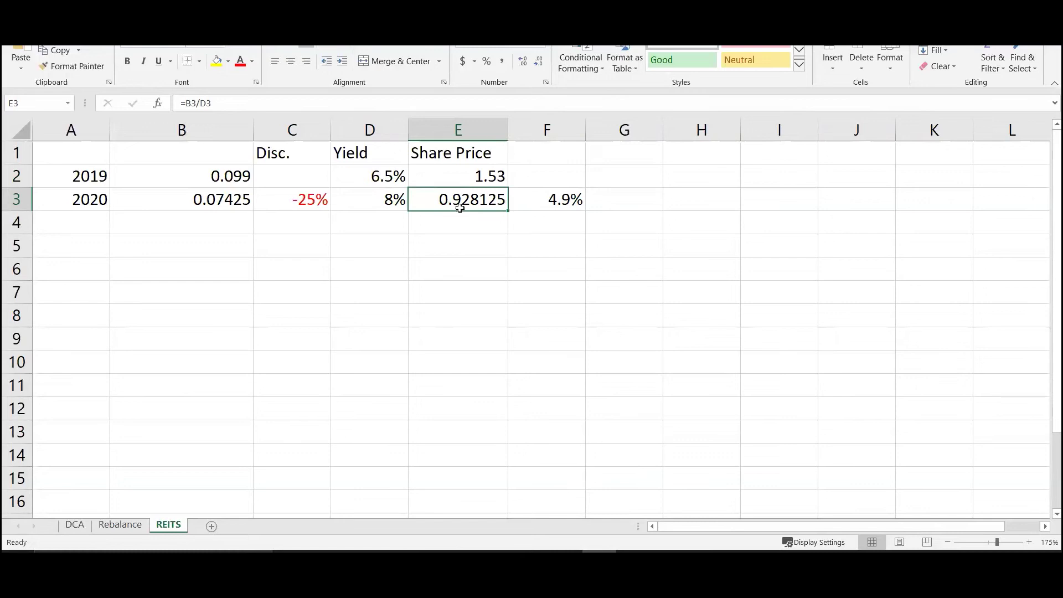
# Step: Enter the formula =B2/E3 in G3 to calculate the 2019 dividend's yield at the 2020 share price
pyautogui.click(622, 207)
pyautogui.write('=')
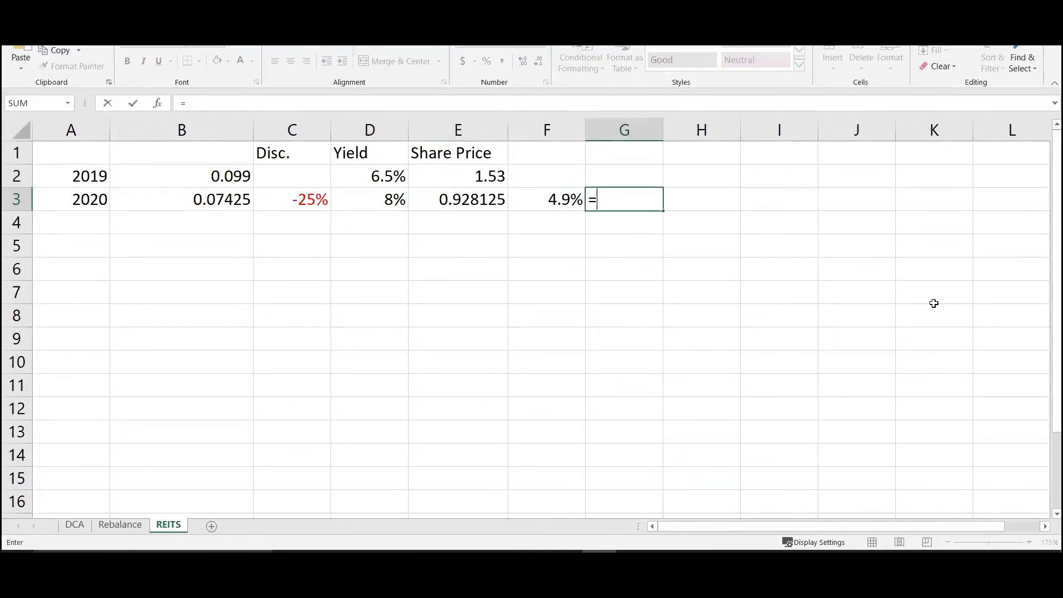
pyautogui.click(234, 176)
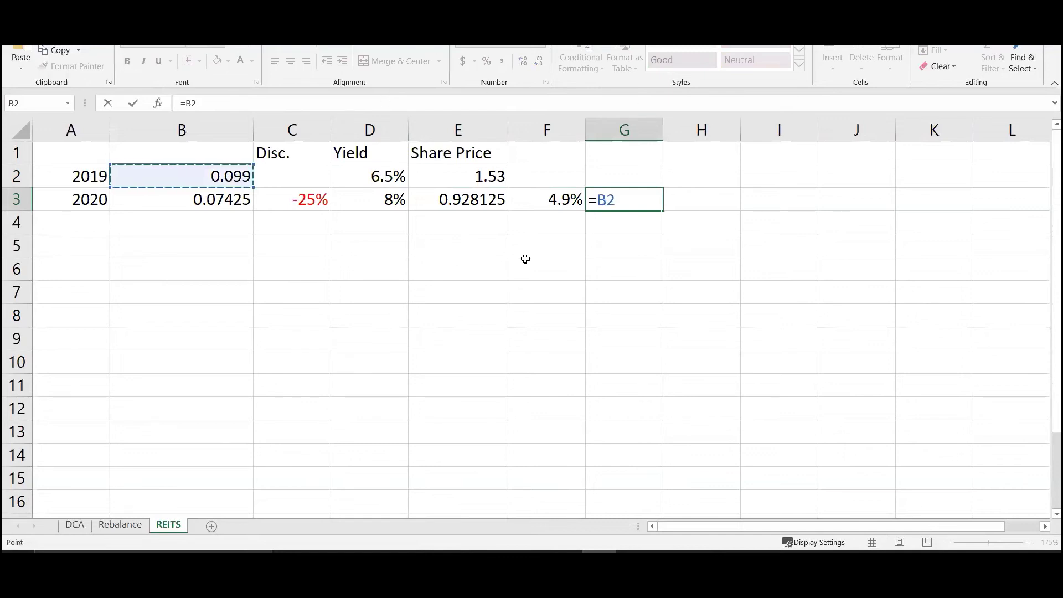
pyautogui.write('/')
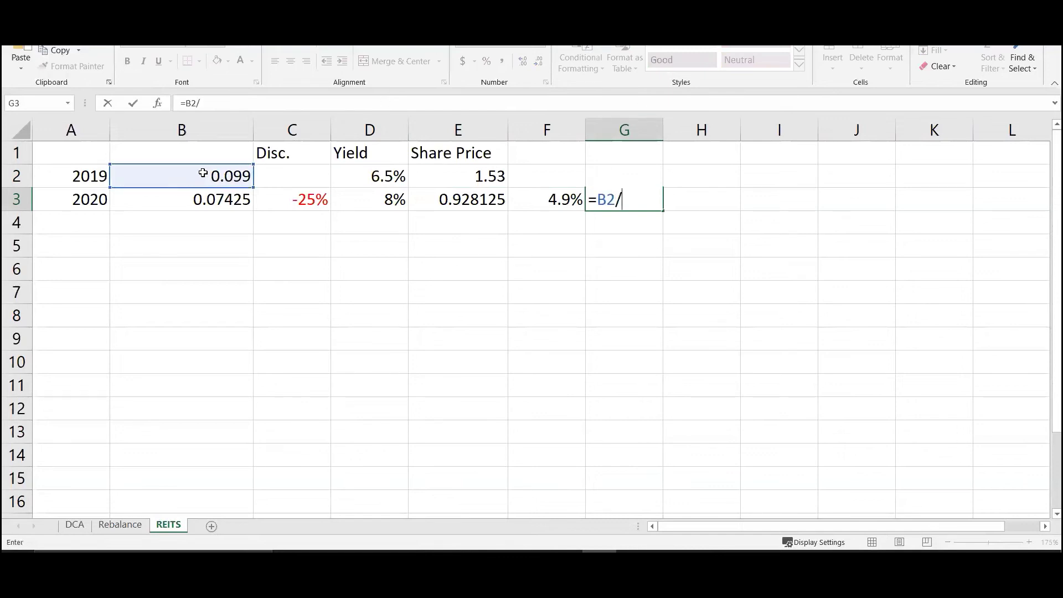
pyautogui.click(456, 201)
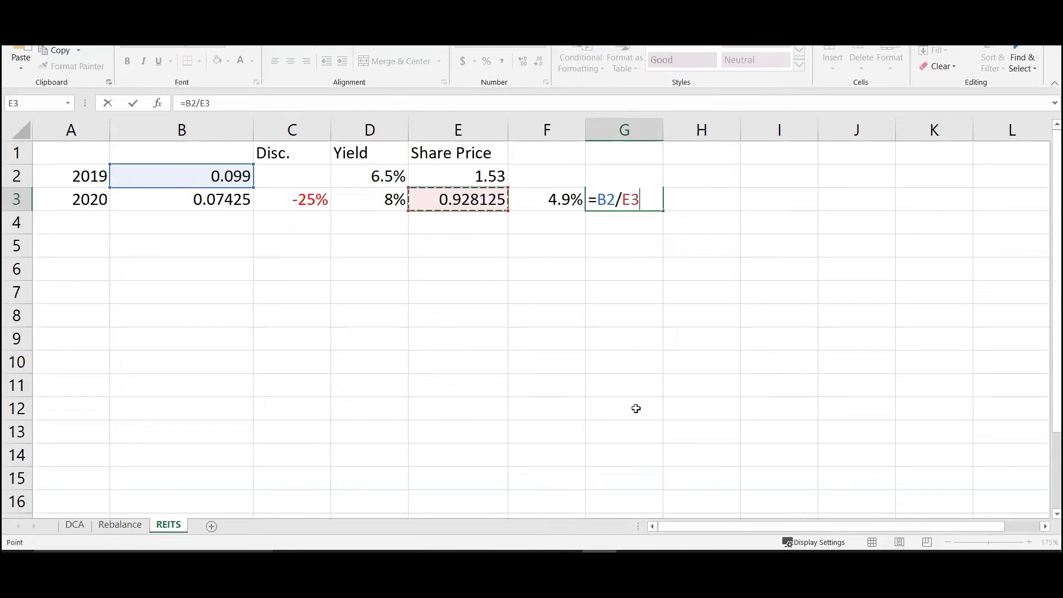
pyautogui.press('Return')
# Step: Format the yield in G3 as a percentage with one decimal place
pyautogui.click(640, 196)
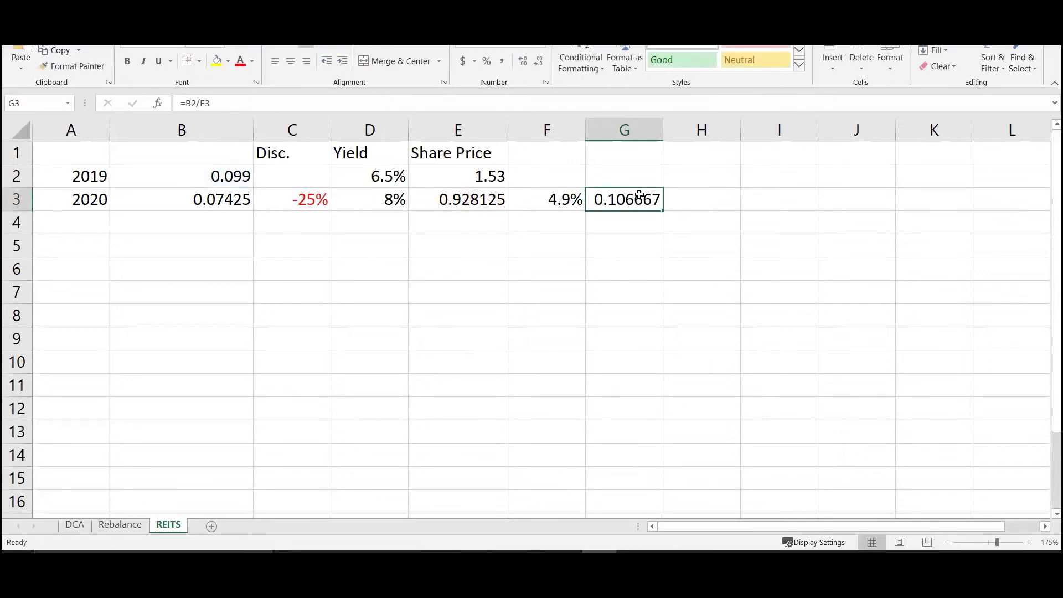
pyautogui.click(486, 61)
pyautogui.click(522, 62)
pyautogui.click(651, 235)
pyautogui.click(651, 202)
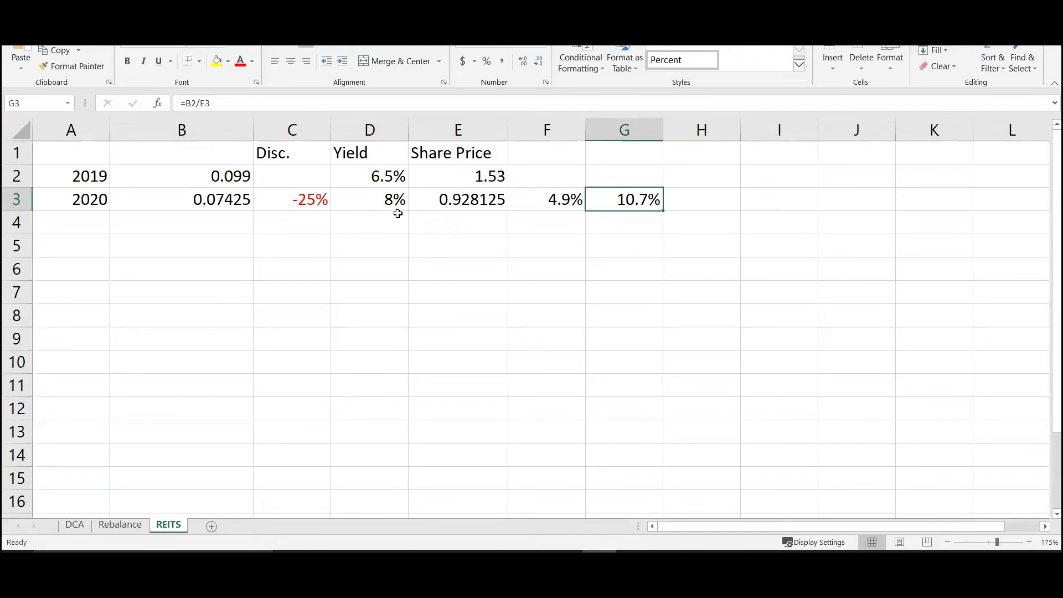
# Step: Review the yield in G3 against the 2019 dividend and the 2020 share price it is based on
pyautogui.click(482, 210)
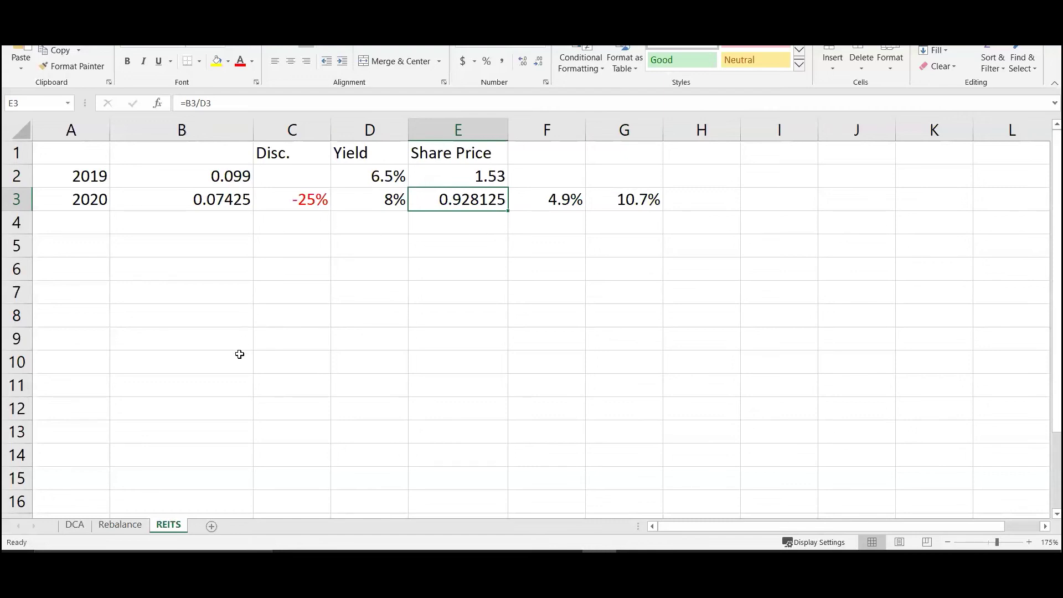
pyautogui.click(230, 176)
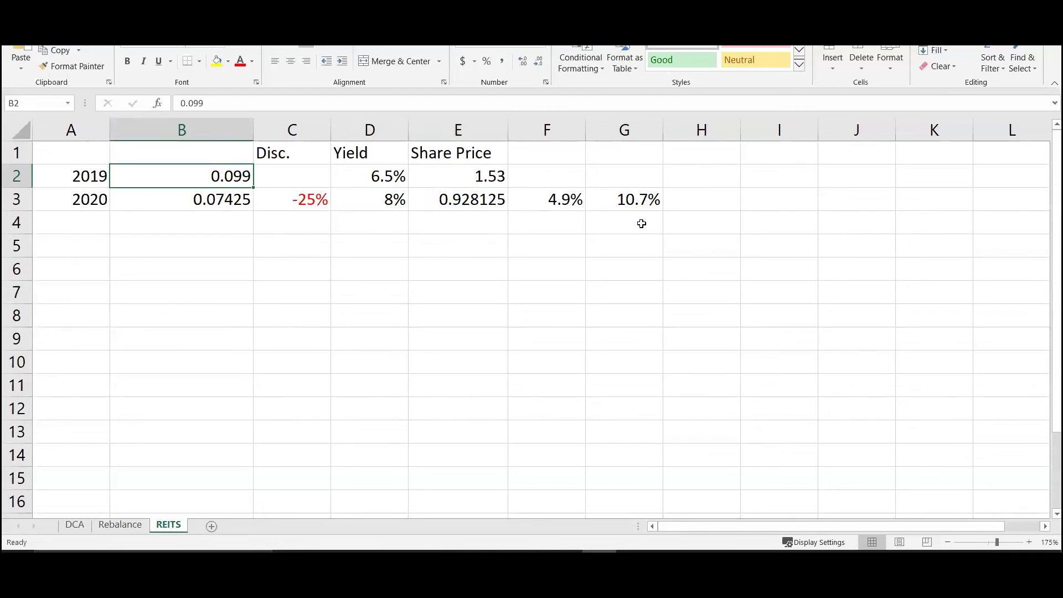
pyautogui.click(656, 202)
pyautogui.click(481, 206)
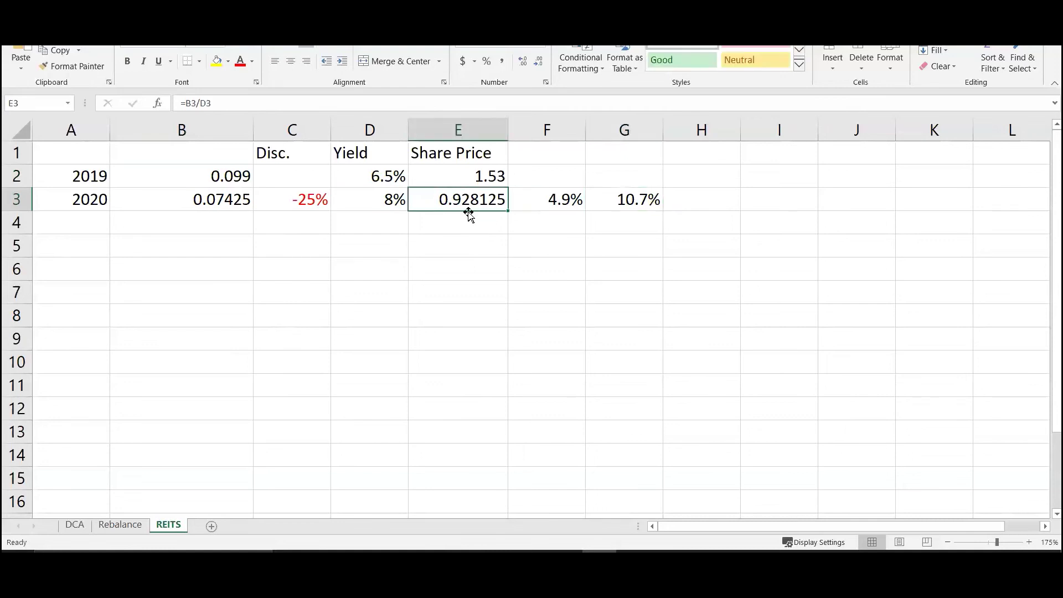
# Step: Set the 2020 dividend discount in C3 to -50% and review the target yield in D3 and share price in E3
pyautogui.click(635, 202)
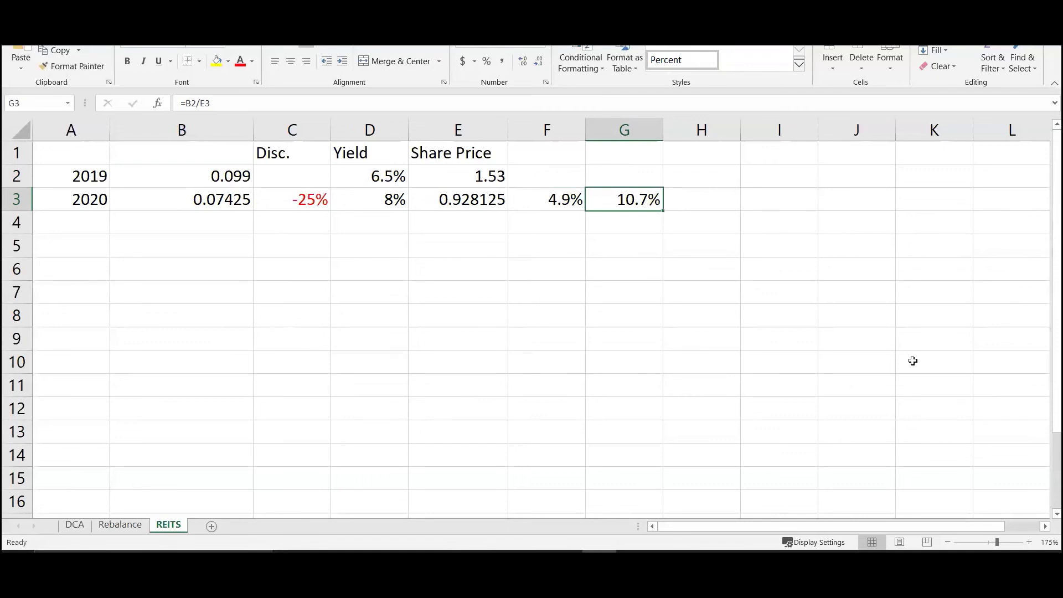
pyautogui.click(285, 196)
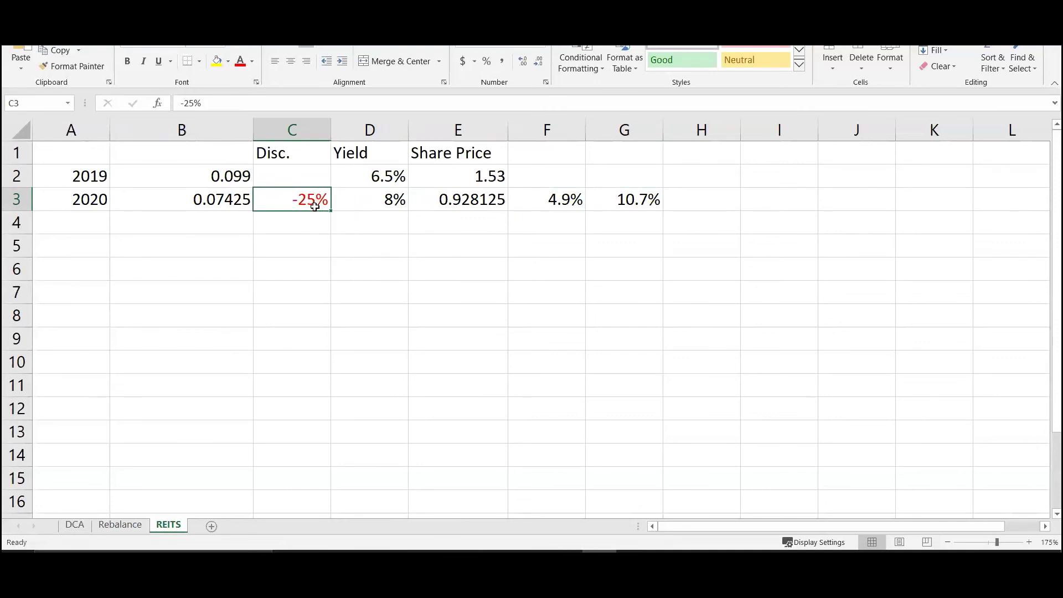
pyautogui.click(195, 104)
pyautogui.press('BackSpace')
pyautogui.press('BackSpace')
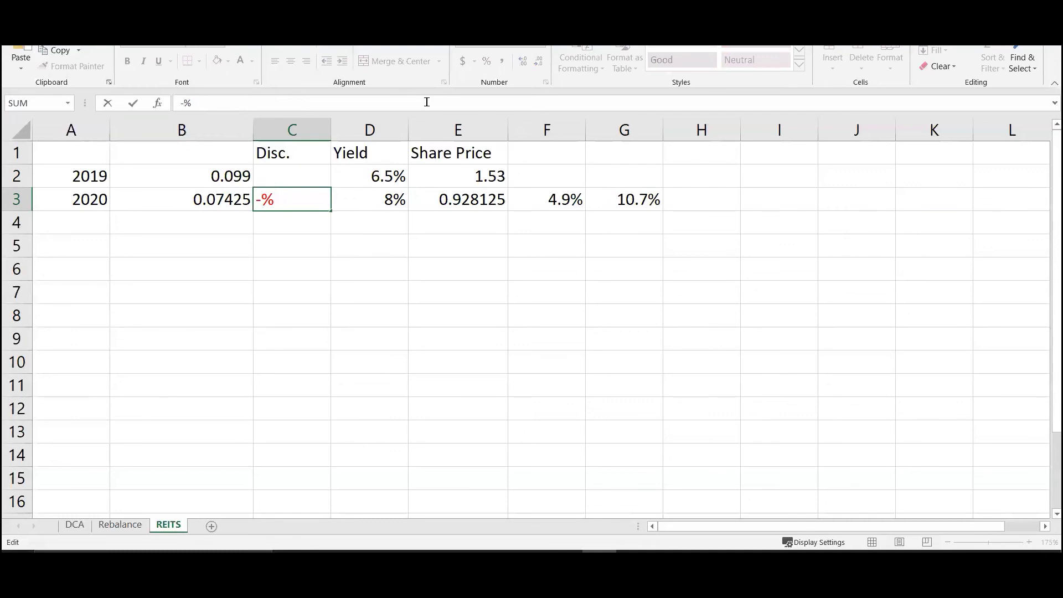
pyautogui.write('50')
pyautogui.press('Return')
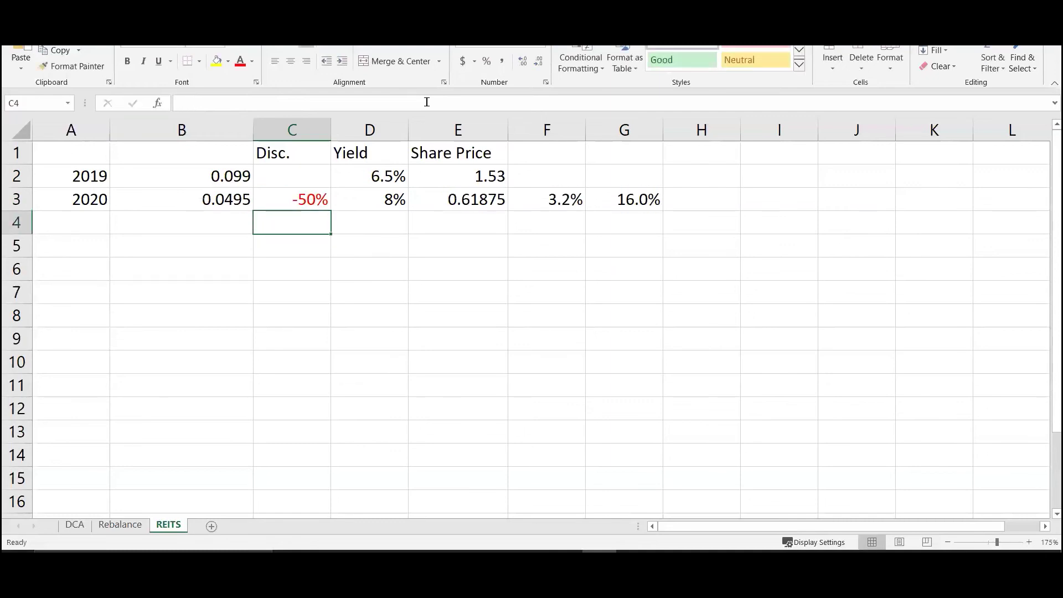
pyautogui.click(378, 203)
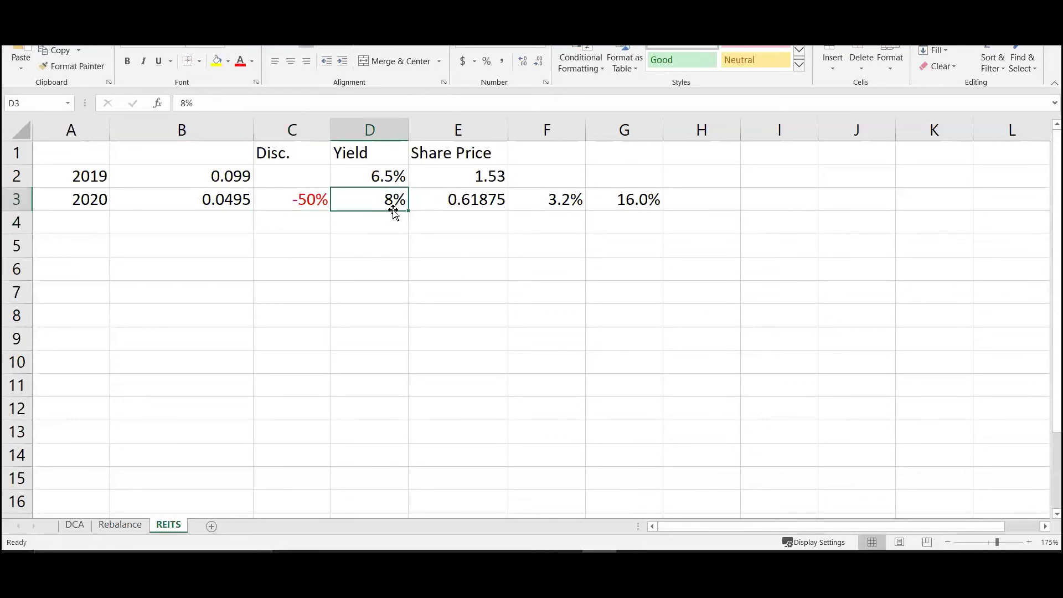
pyautogui.click(458, 201)
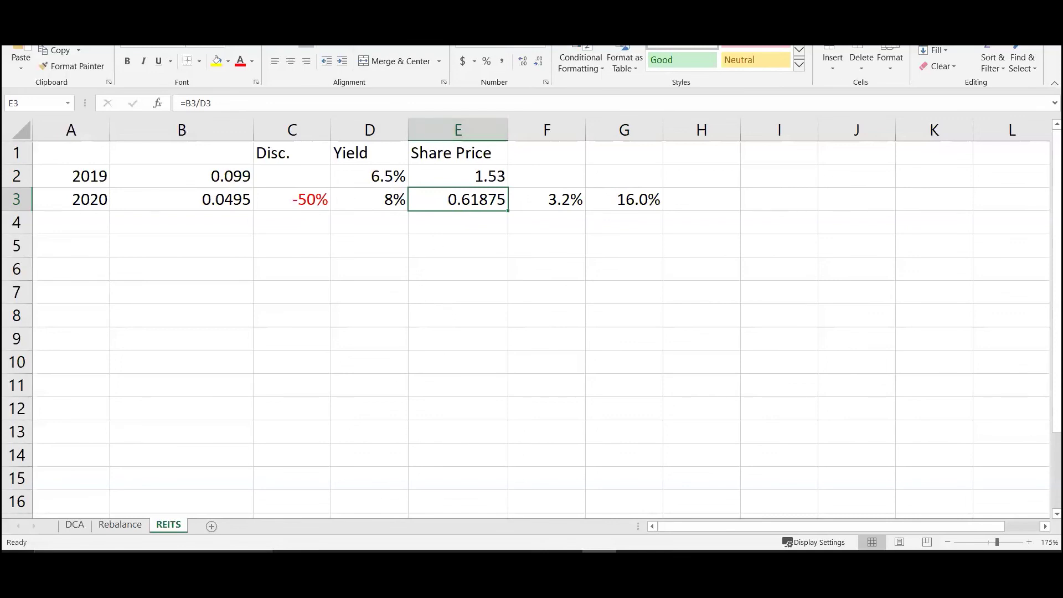
# Step: Switch to the Chrome browser and open the ChartNexus Stock Charting Software page on Facebook
pyautogui.moveTo(392, 562)
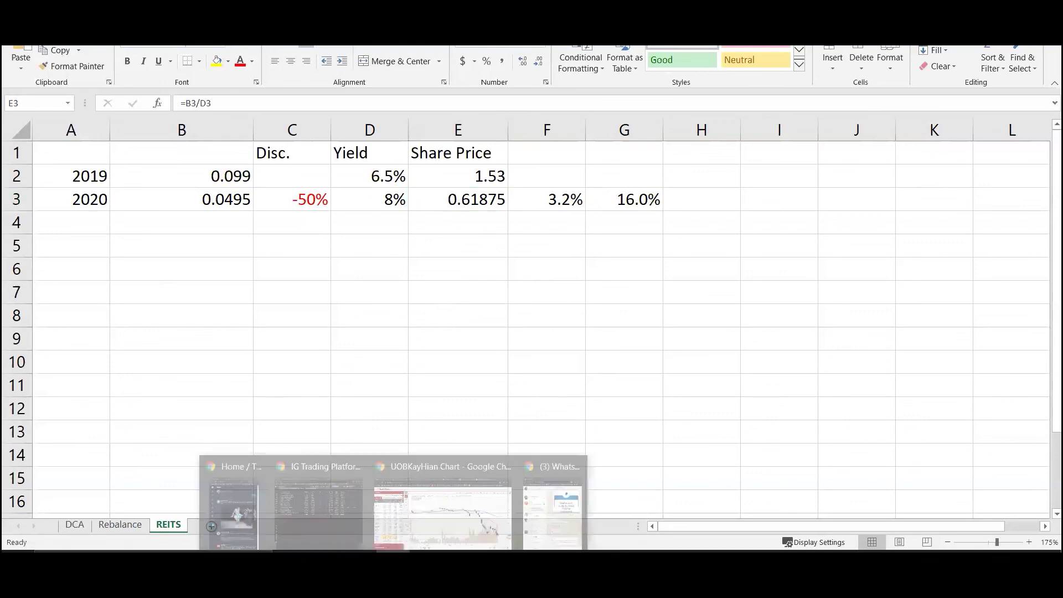
pyautogui.click(481, 518)
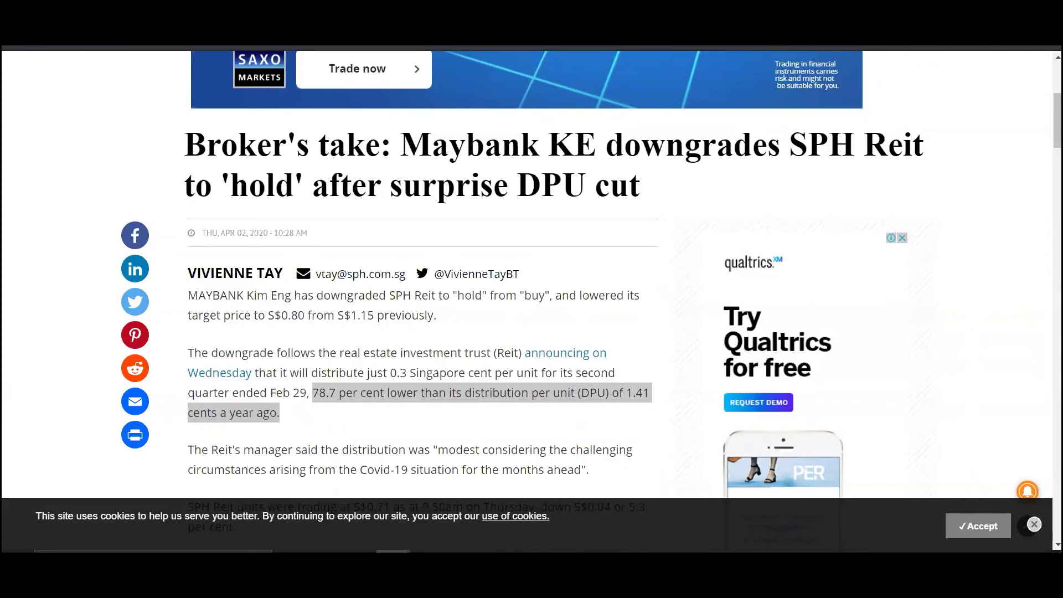
pyautogui.write('face')
pyautogui.press('Down')
pyautogui.press('Down')
pyautogui.press('Down')
pyautogui.press('Down')
pyautogui.press('Down')
pyautogui.press('Down')
pyautogui.press('Down')
pyautogui.press('Escape')
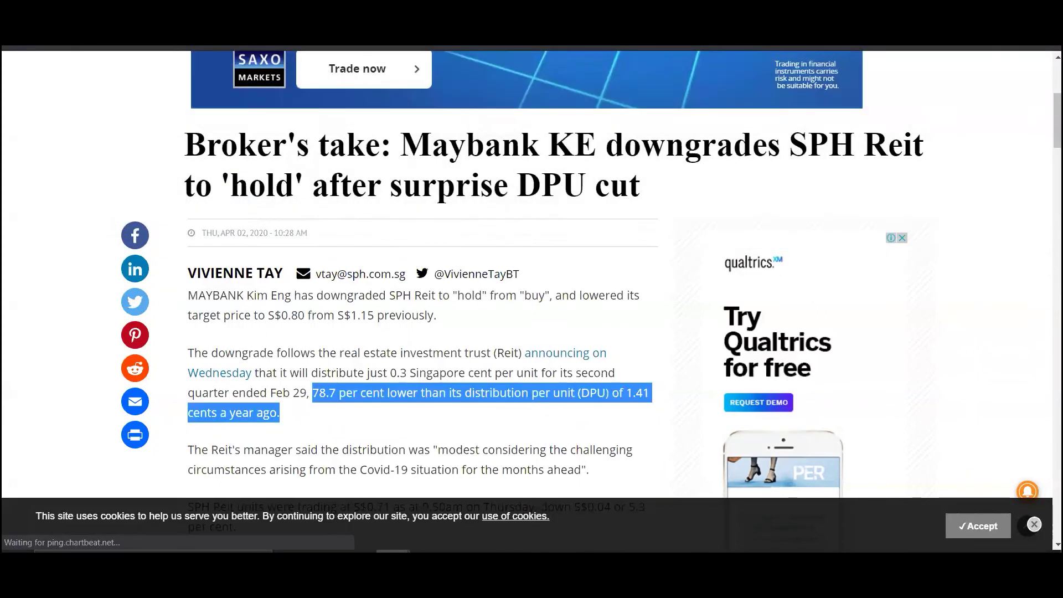
pyautogui.press('Return')
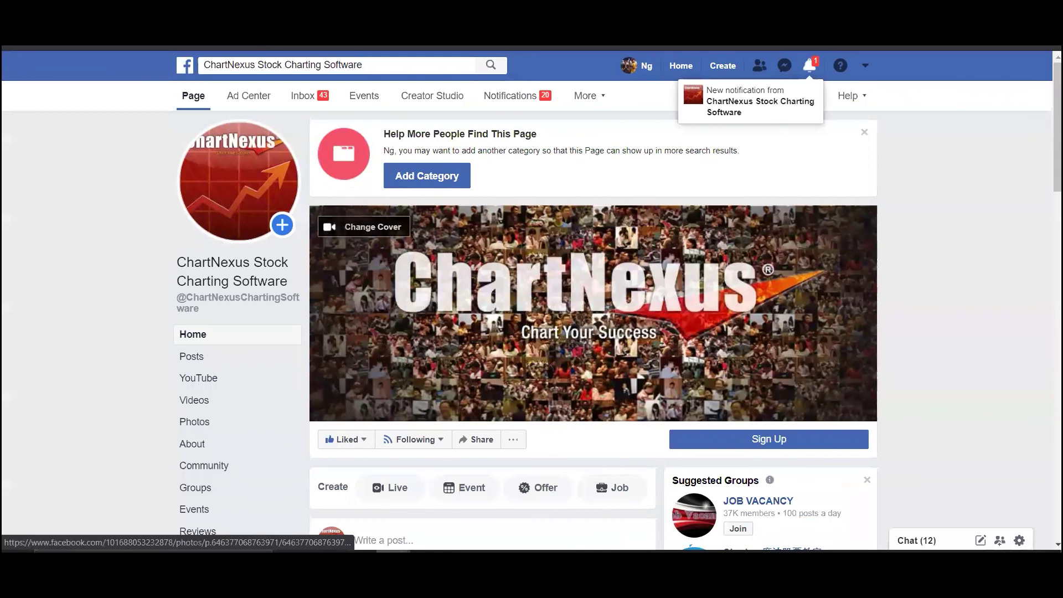
# Step: Open the ChartNexus Software channel's videos on YouTube in a new browser tab
pyautogui.hotkey('ctrl', 't')
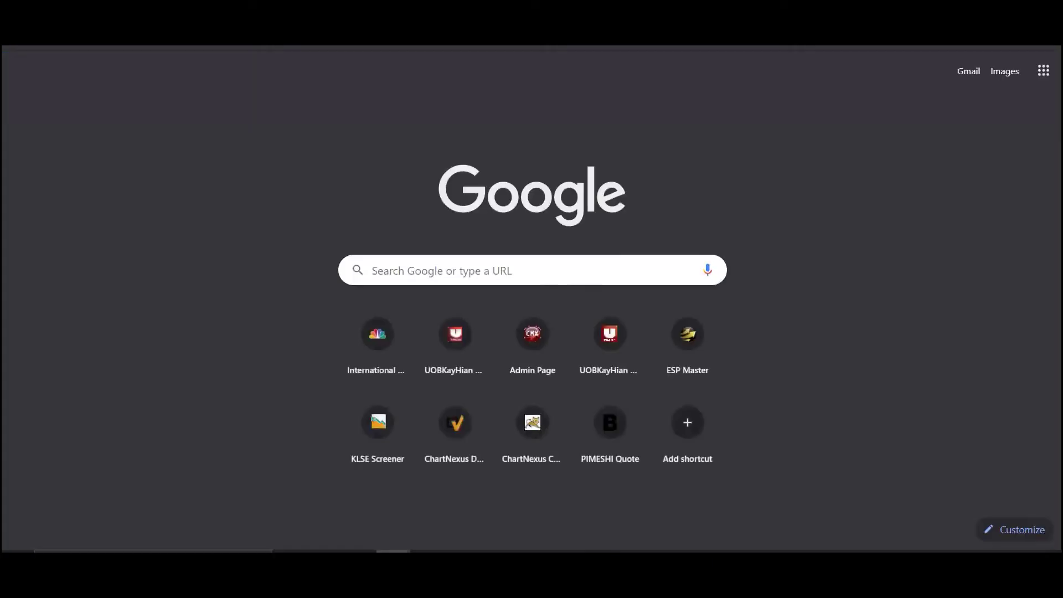
pyautogui.write('youtube')
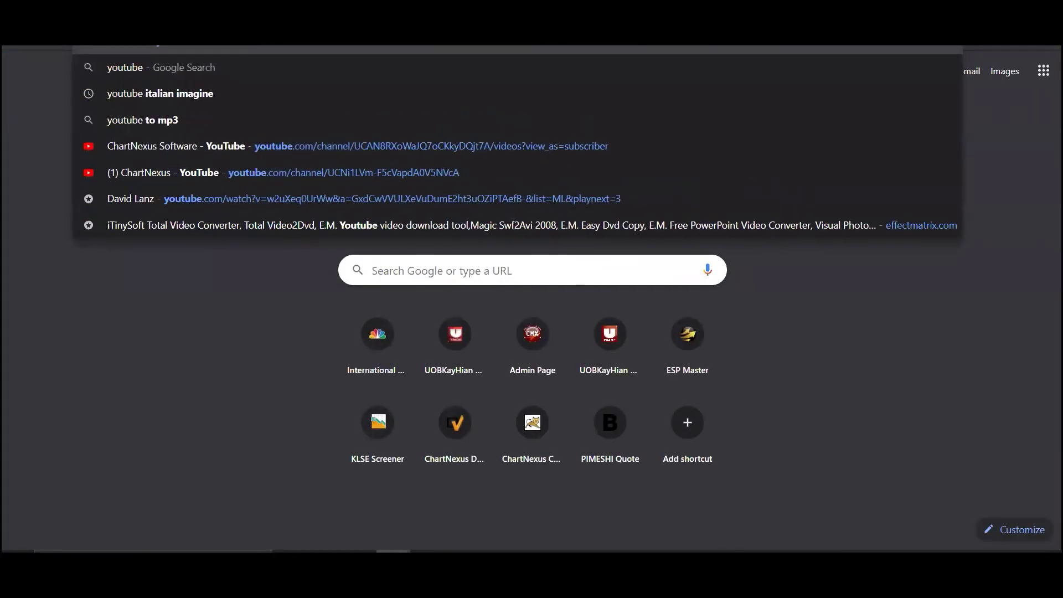
pyautogui.press('Down')
pyautogui.press('Down')
pyautogui.press('Down')
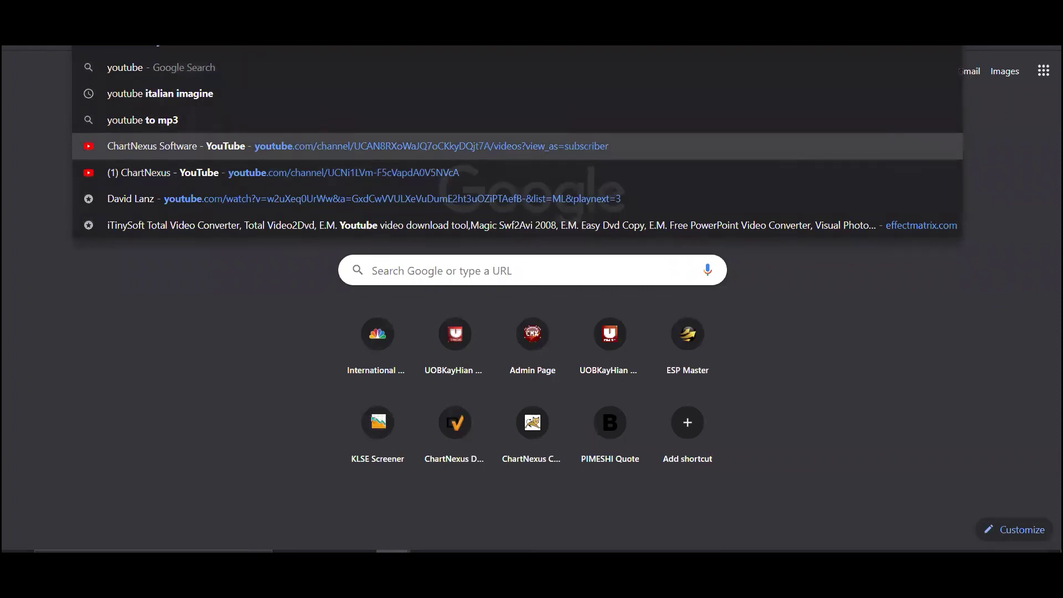
pyautogui.press('Return')
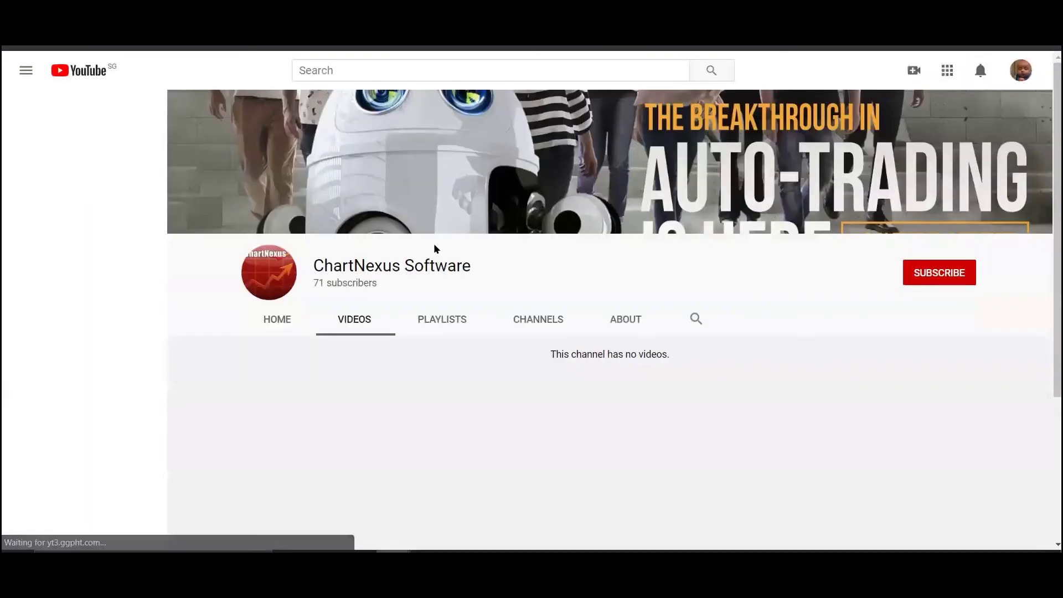
# Step: Open the subscribed ChartNexus channel and look through its uploads, including the Dollar Cost Averaging video
pyautogui.click(47, 499)
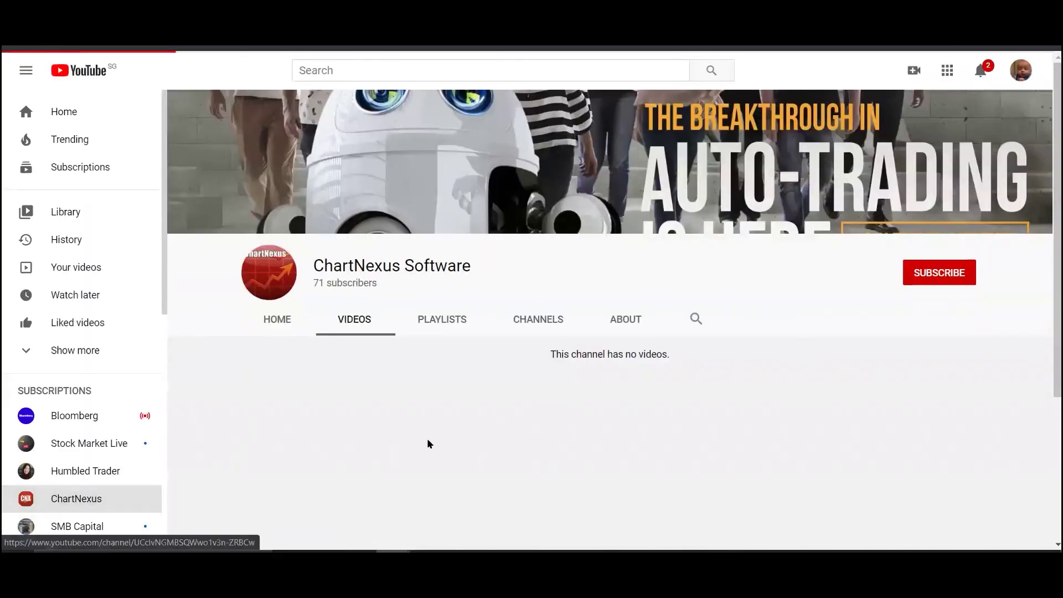
pyautogui.scroll(-2, 486, 388)
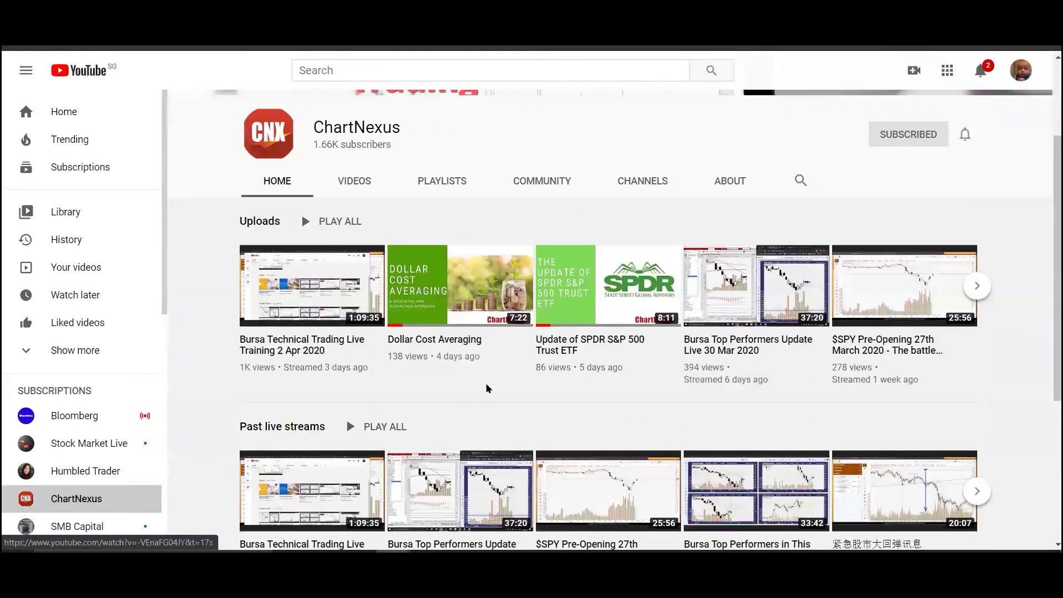
pyautogui.scroll(1, 486, 389)
pyautogui.scroll(-1, 486, 390)
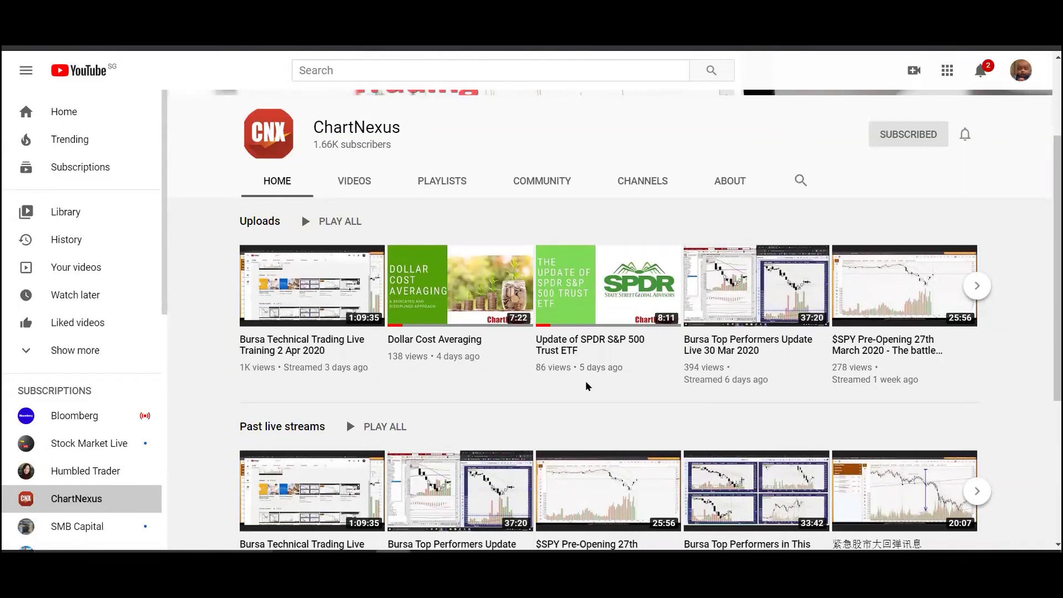
pyautogui.moveTo(476, 339)
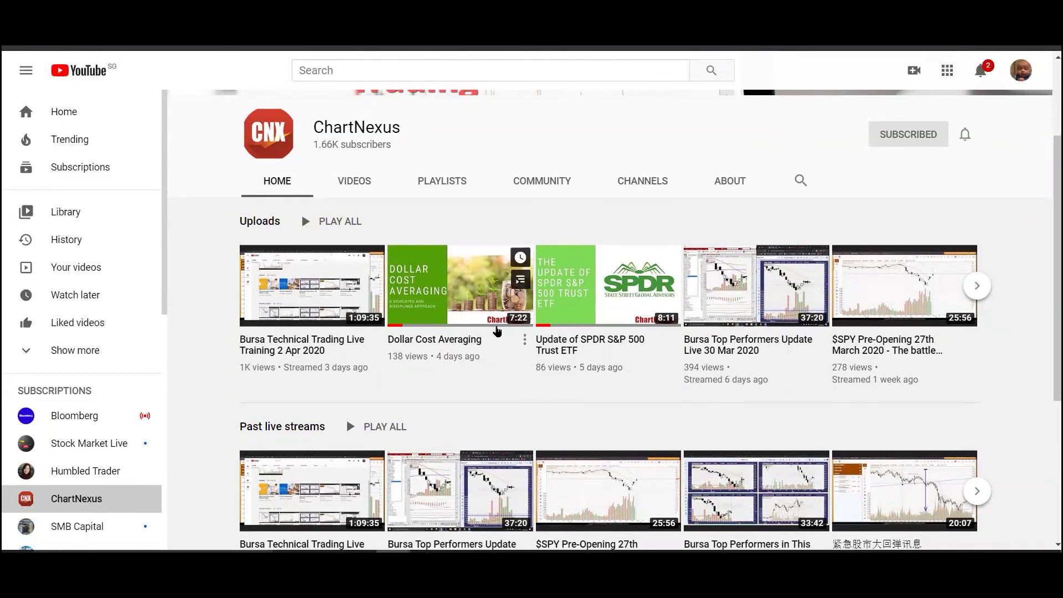